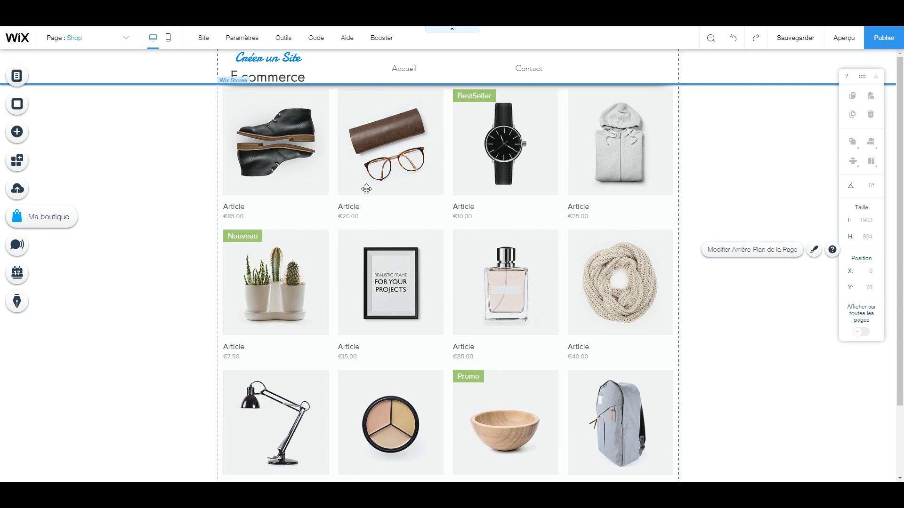
Open article management for the shop gallery and delete all 12 sample articles from the store
left_click(298, 142)
left_click(297, 142)
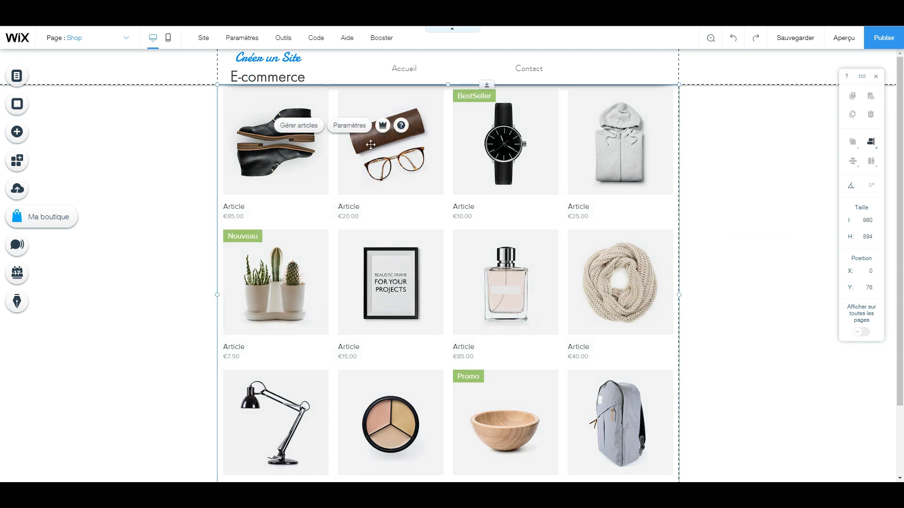
left_click(298, 126)
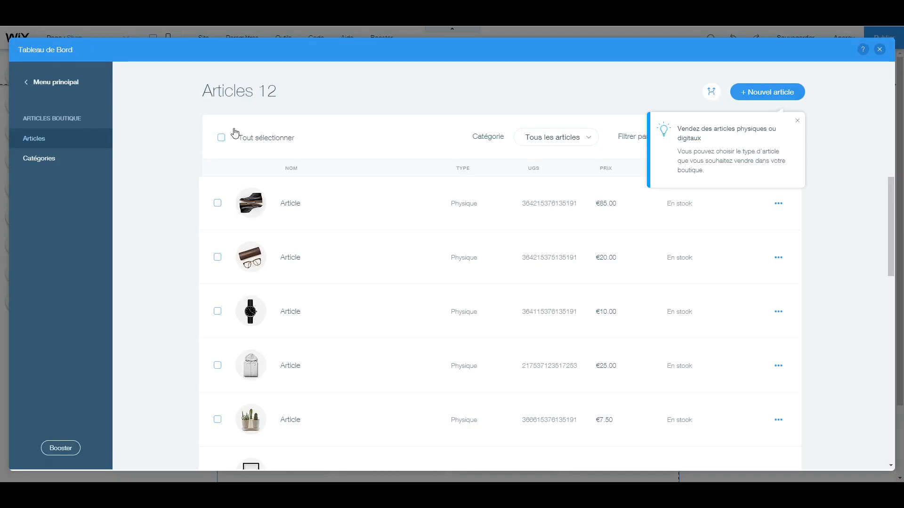
left_click(222, 138)
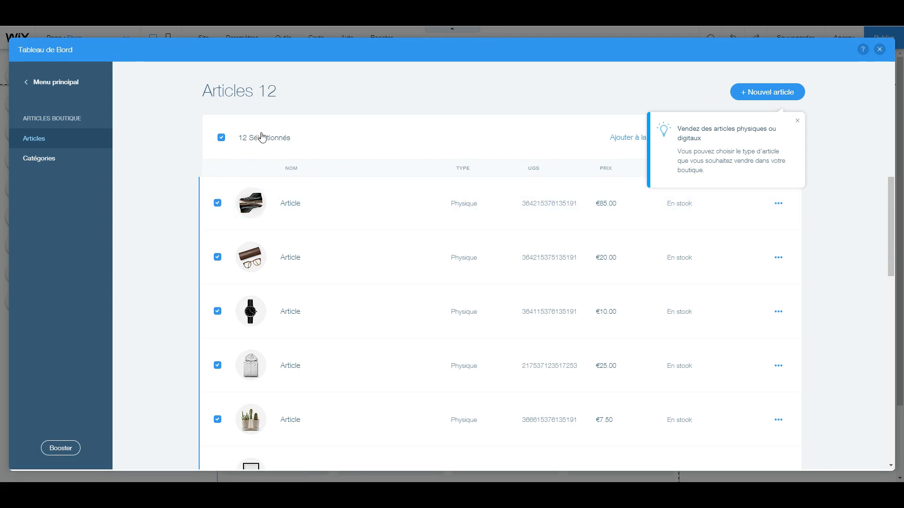
left_click(798, 122)
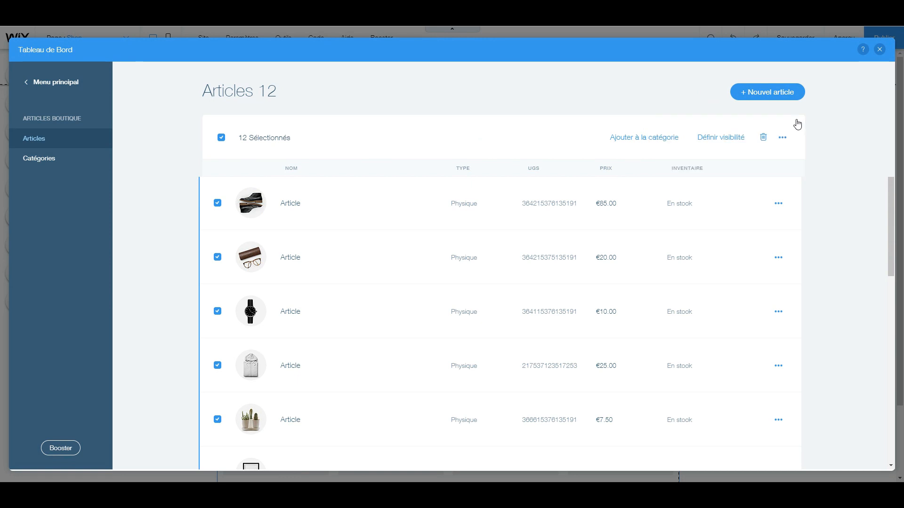
left_click(763, 138)
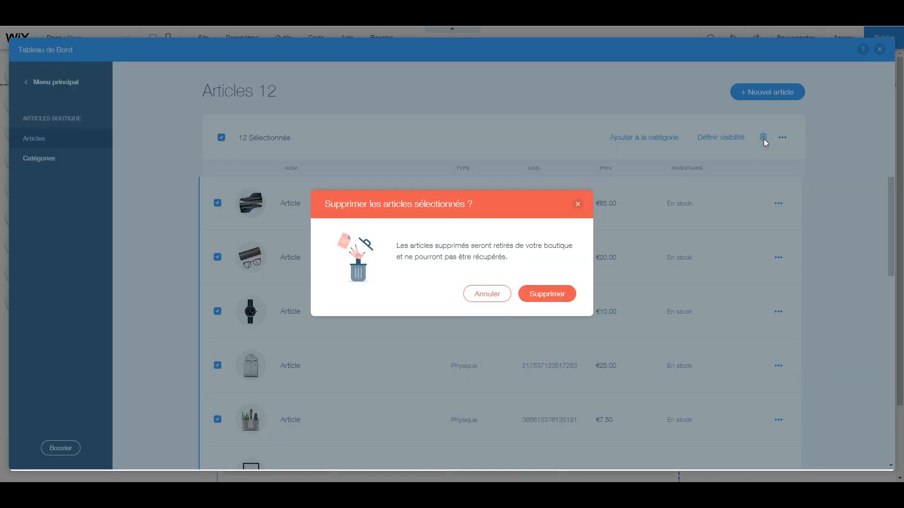
left_click(554, 294)
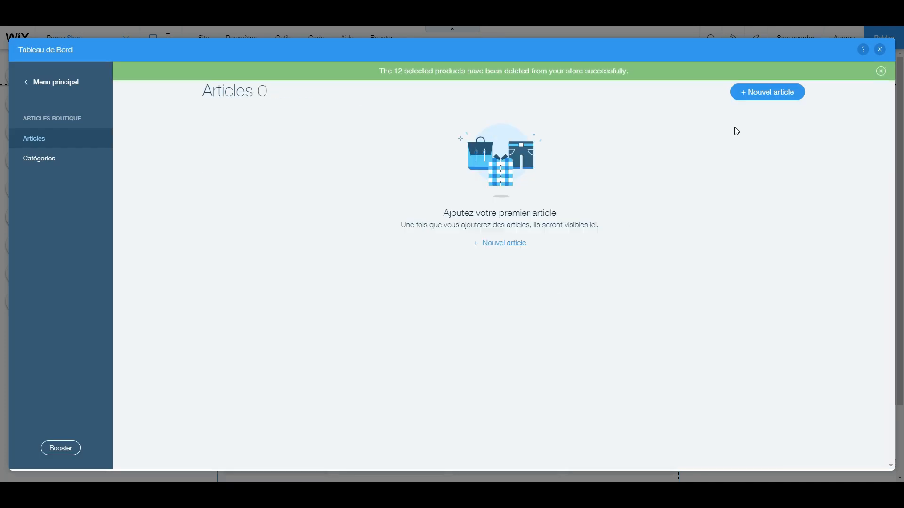
Create a new physical article and name it "Chaussure CF"
left_click(762, 97)
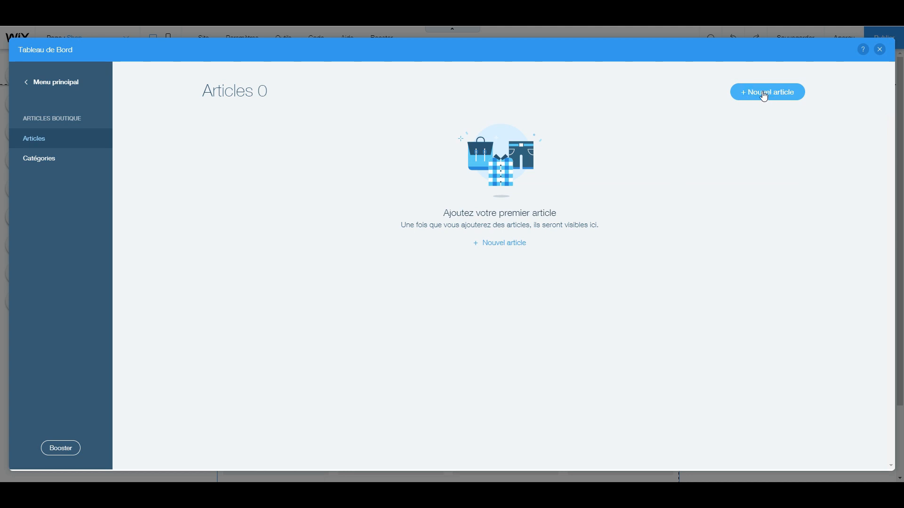
left_click(763, 95)
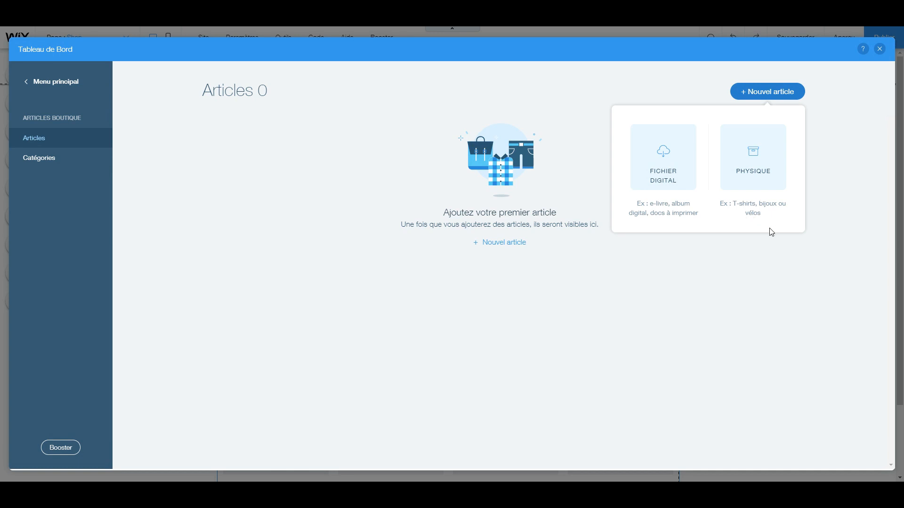
left_click(760, 165)
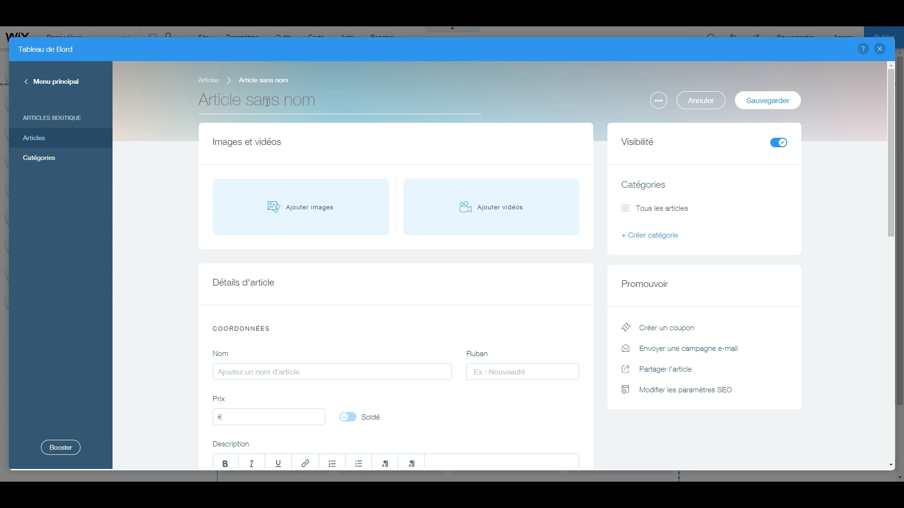
type("Chaussure")
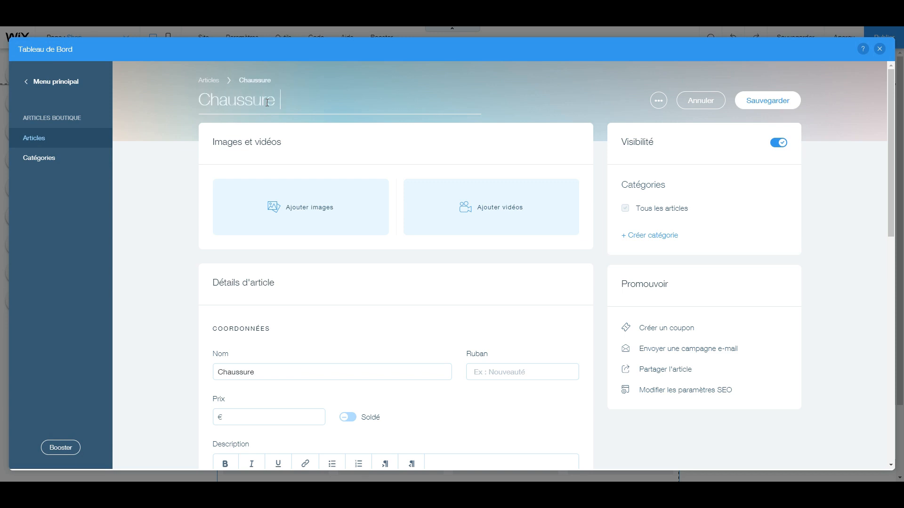
type(" CF")
Search Wix's free photos for "chaussure" and add the black and olive sneaker with a white sole as the article's image
scroll(347, 160, "down", 1)
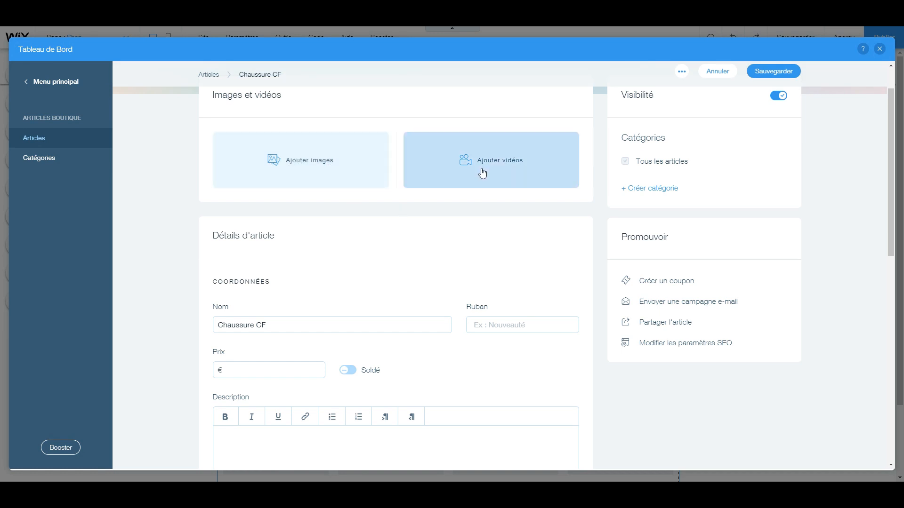
left_click(318, 161)
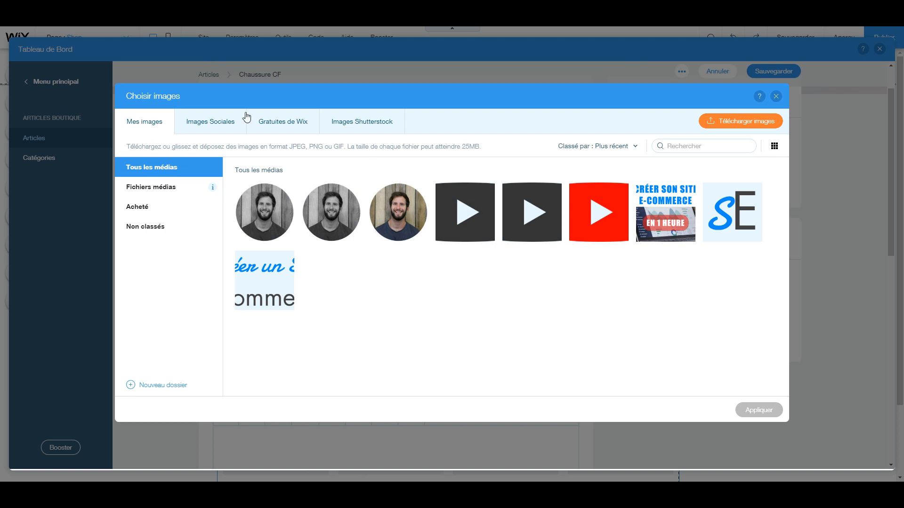
left_click(292, 128)
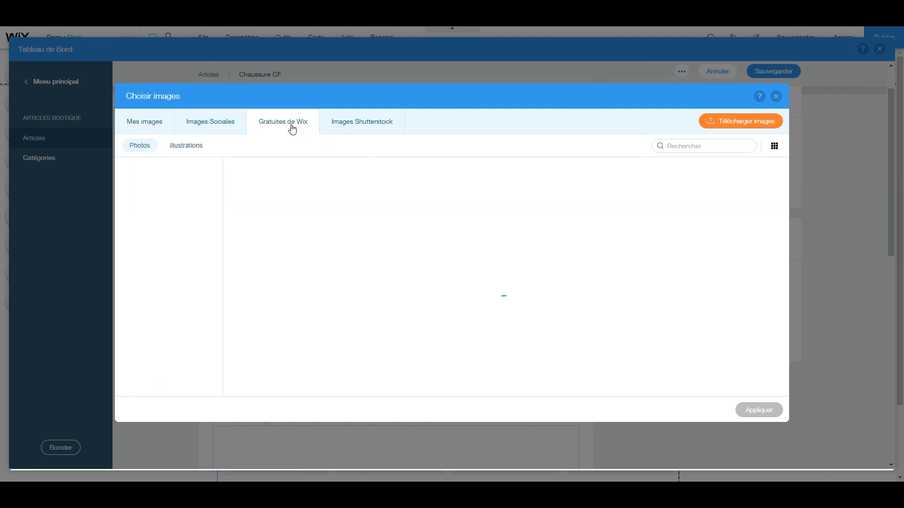
left_click(699, 148)
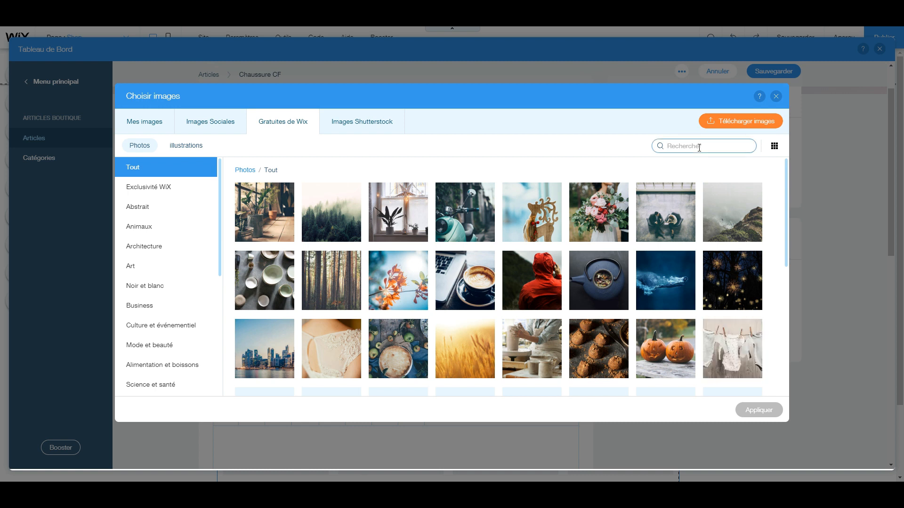
type("chaussure")
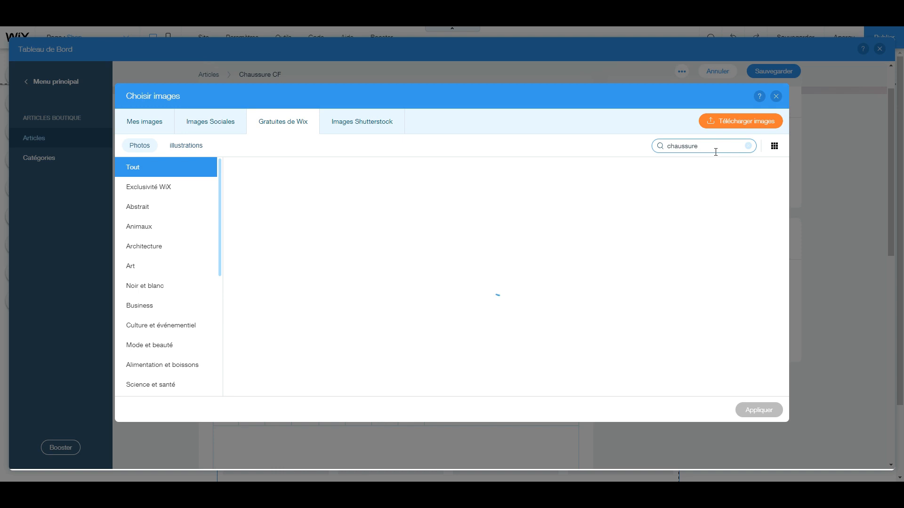
left_click(416, 212)
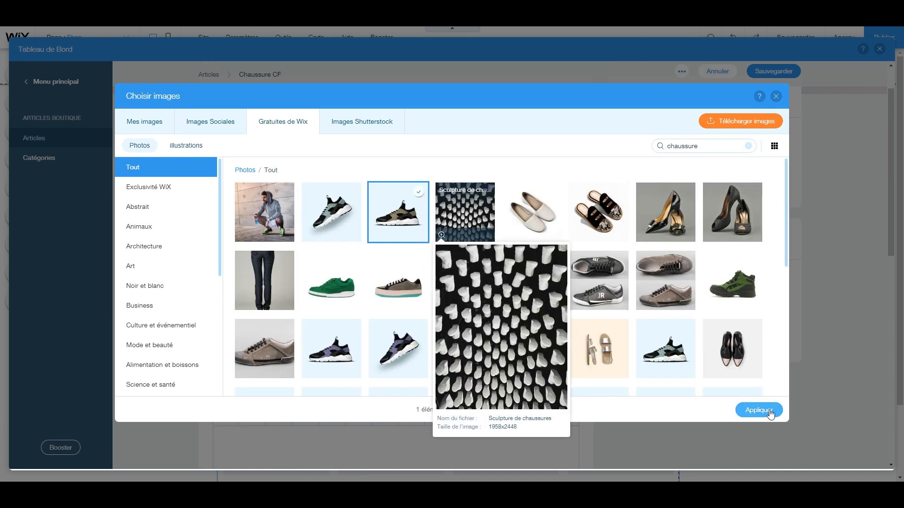
left_click(770, 413)
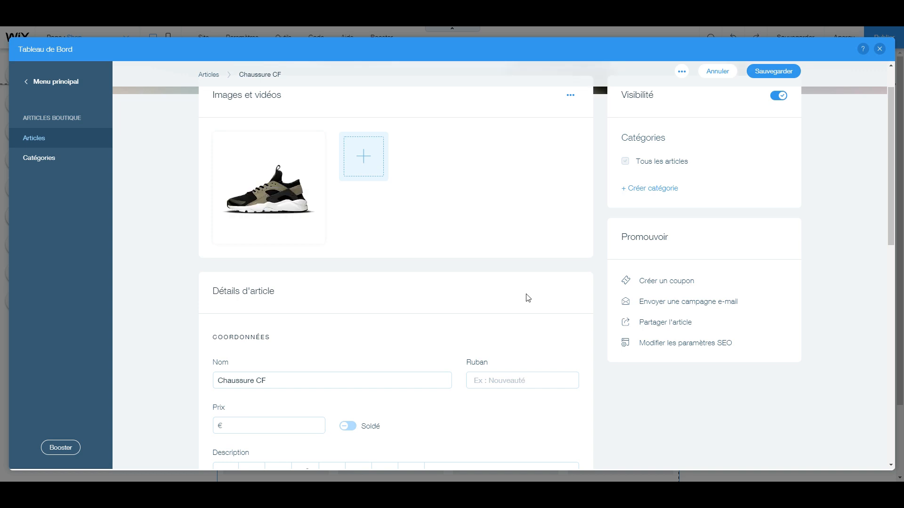
Set the article's price to €49 and mark it as on sale (Soldé)
scroll(456, 263, "down", 1)
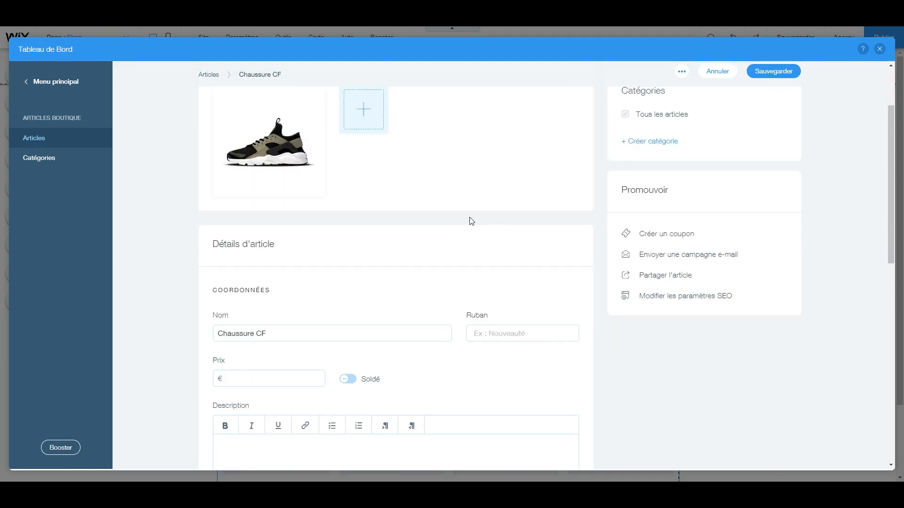
scroll(464, 219, "down", 3)
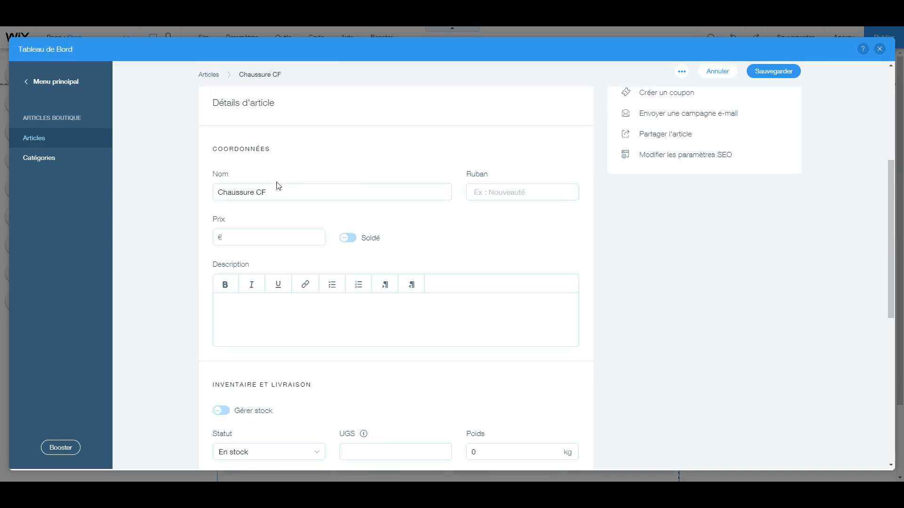
left_click(282, 192)
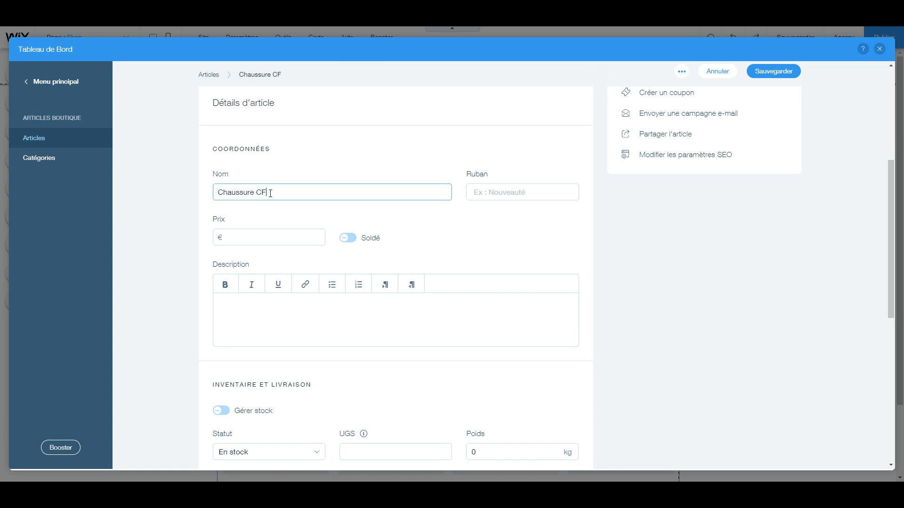
left_click(510, 196)
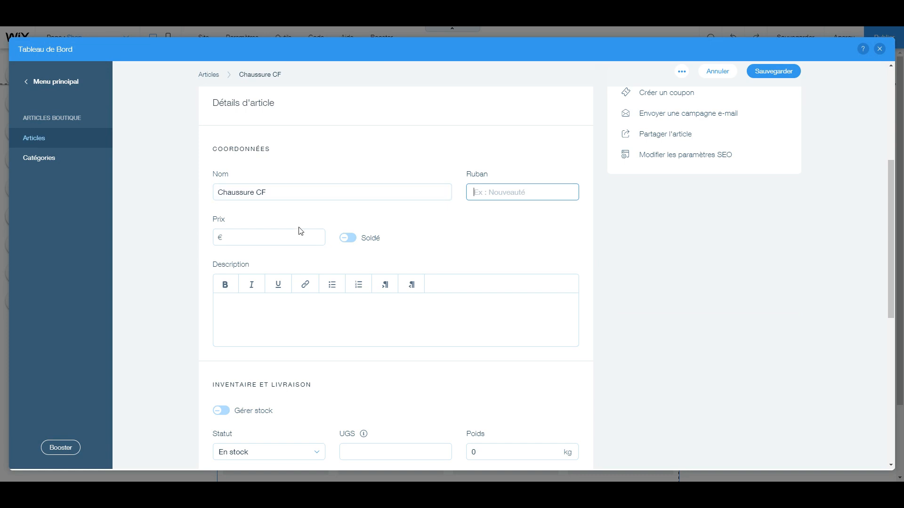
left_click(285, 237)
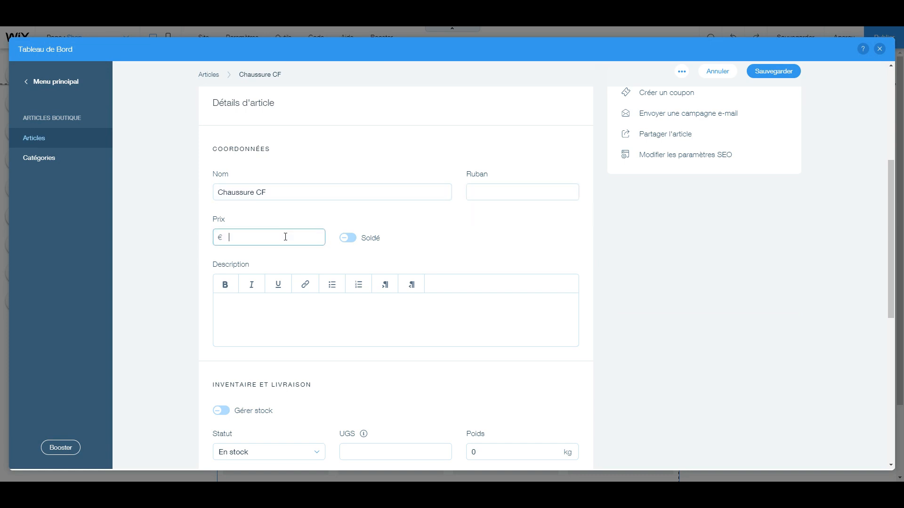
type("49")
left_click(348, 238)
left_click(354, 242)
left_click(354, 242)
Set the article's reduction to 20 percent
left_click(258, 278)
left_click_drag(233, 285, 207, 281)
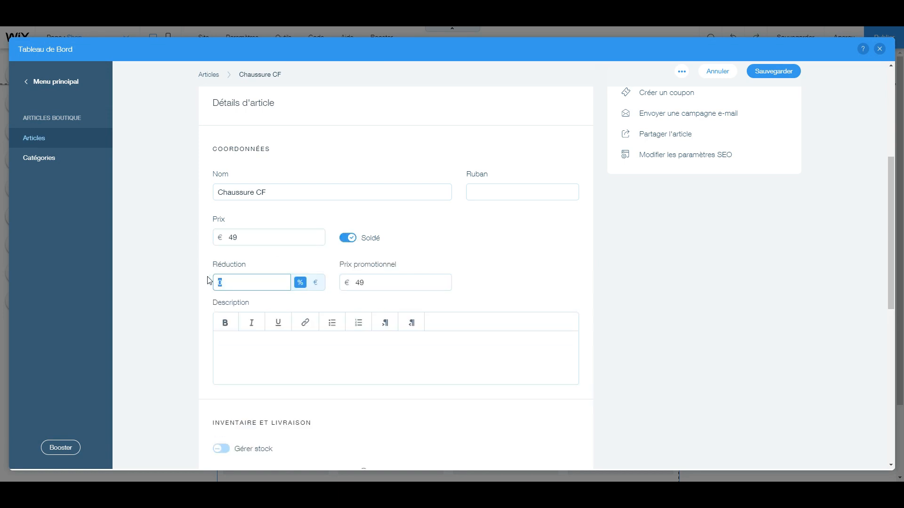
type("20")
left_click(207, 281)
left_click(378, 282)
Switch the reduction from a percentage to a euro amount and set it to €10
left_click(315, 282)
left_click(317, 284)
left_click_drag(258, 280, 187, 266)
type("10")
left_click(185, 267)
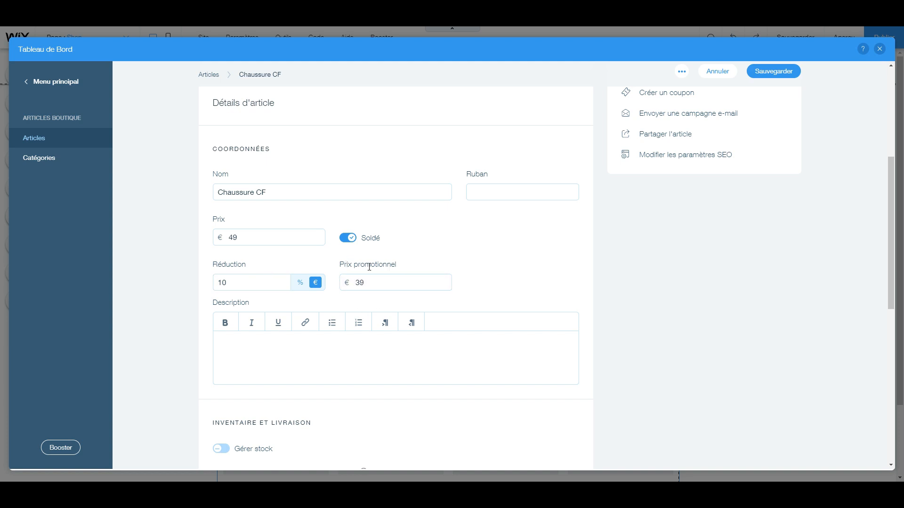
scroll(309, 320, "down", 1)
left_click(298, 302)
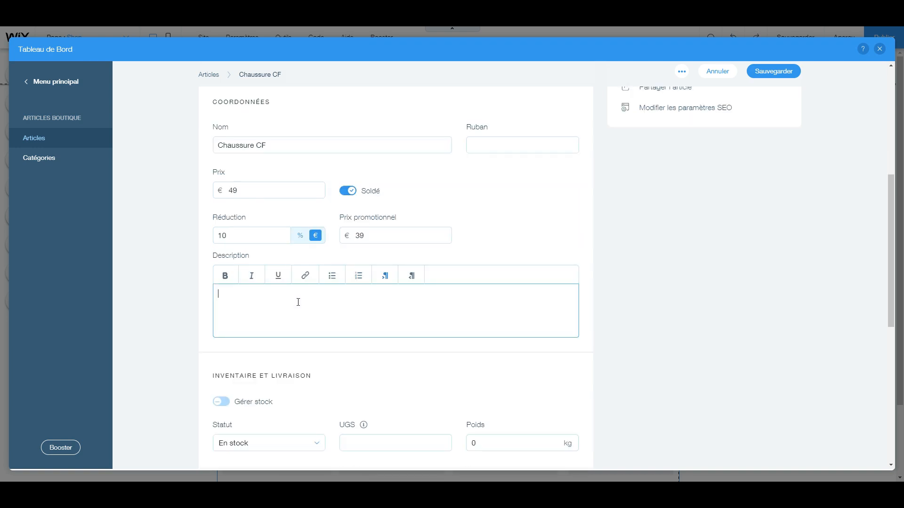
scroll(297, 299, "down", 1)
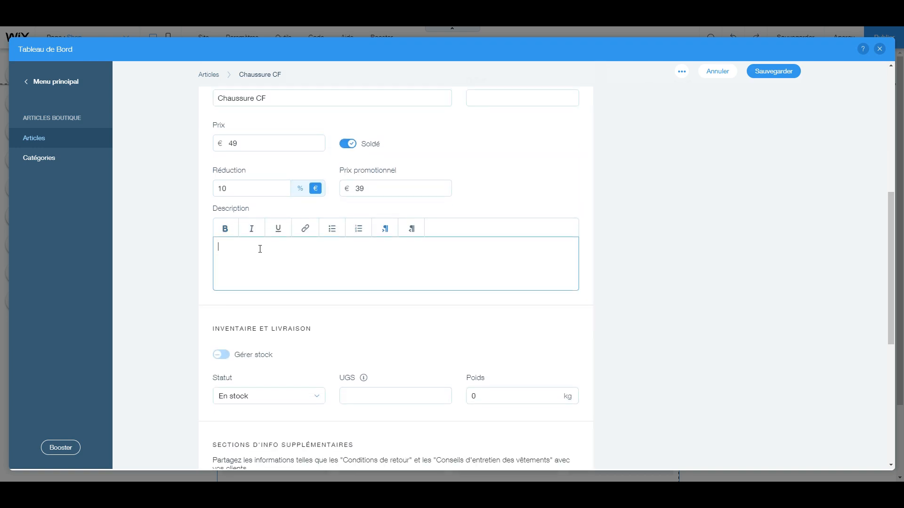
scroll(302, 242, "down", 1)
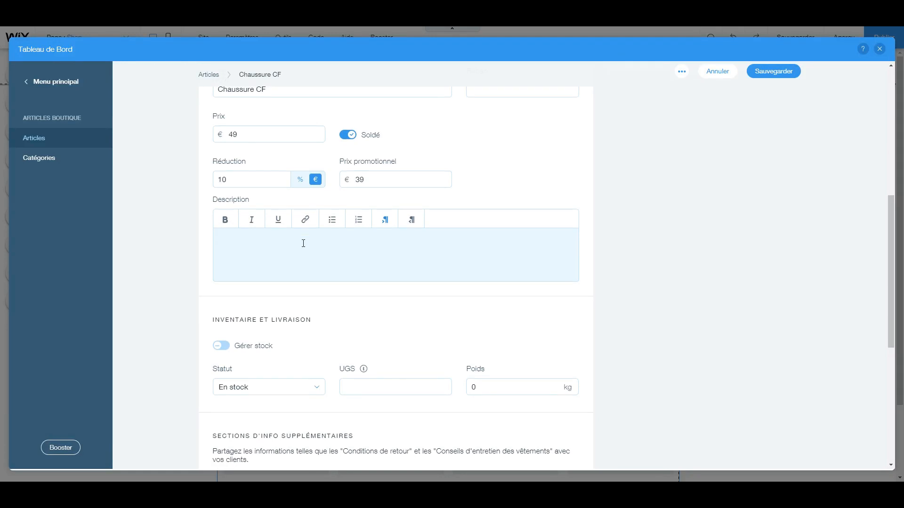
Turn on stock management (Gérer stock) for the article and set its inventory to 5
scroll(301, 242, "down", 2)
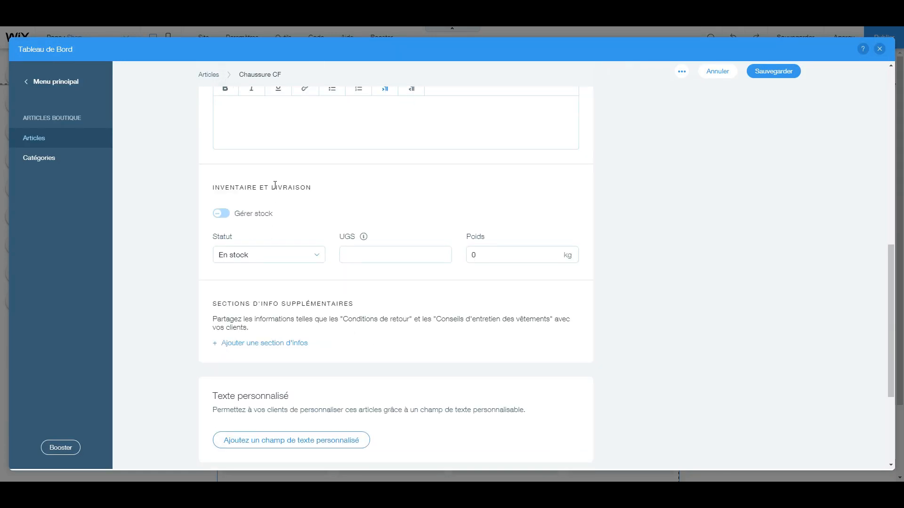
left_click(222, 214)
left_click(223, 217)
left_click_drag(241, 251, 197, 245)
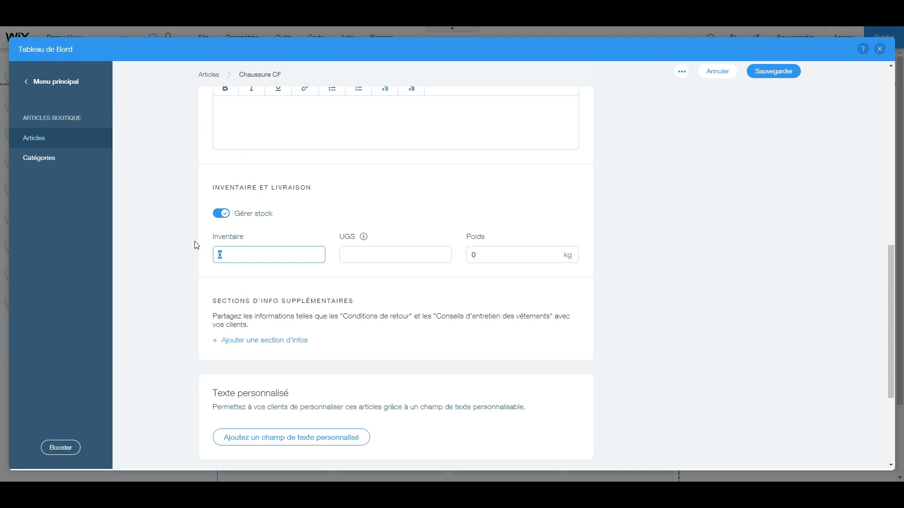
type("5")
left_click(189, 251)
left_click(380, 253)
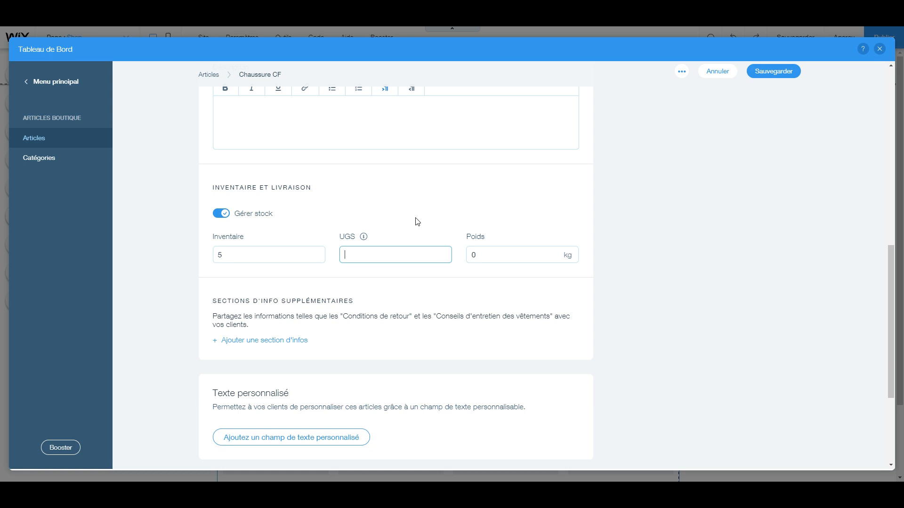
left_click(487, 255)
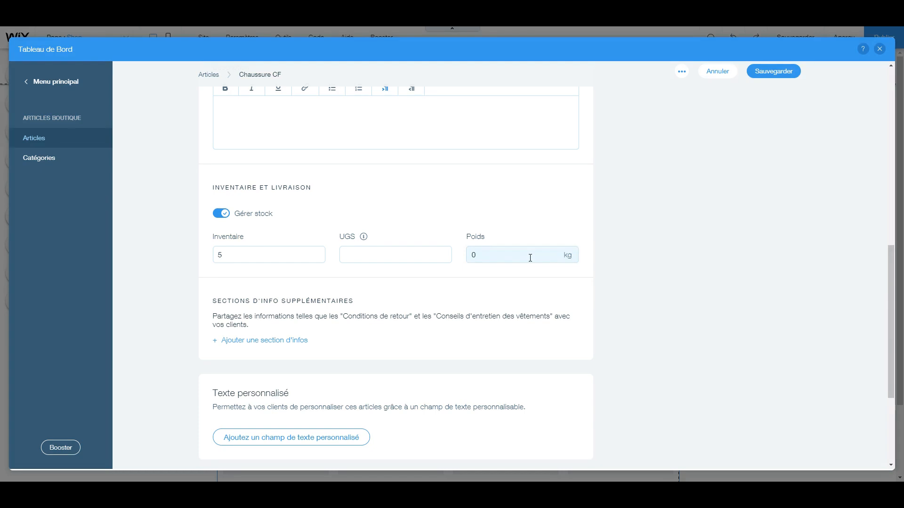
scroll(343, 289, "down", 1)
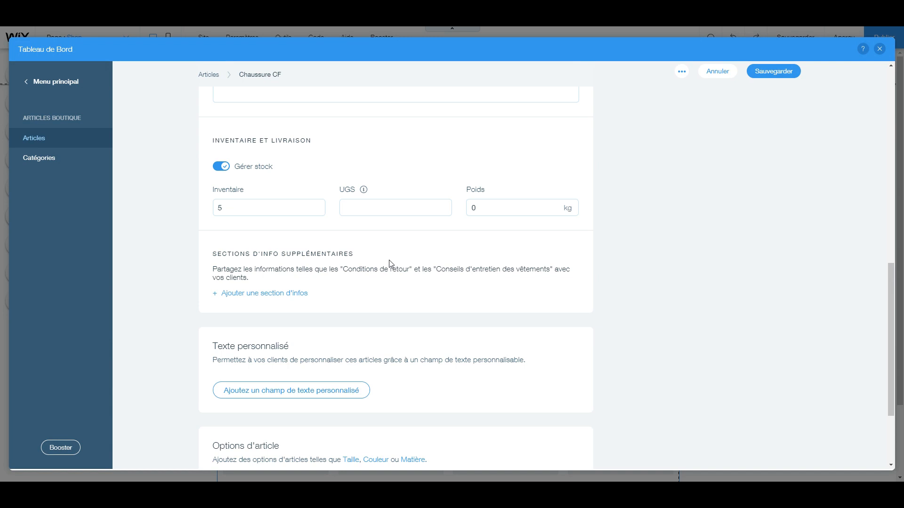
scroll(376, 257, "up", 2)
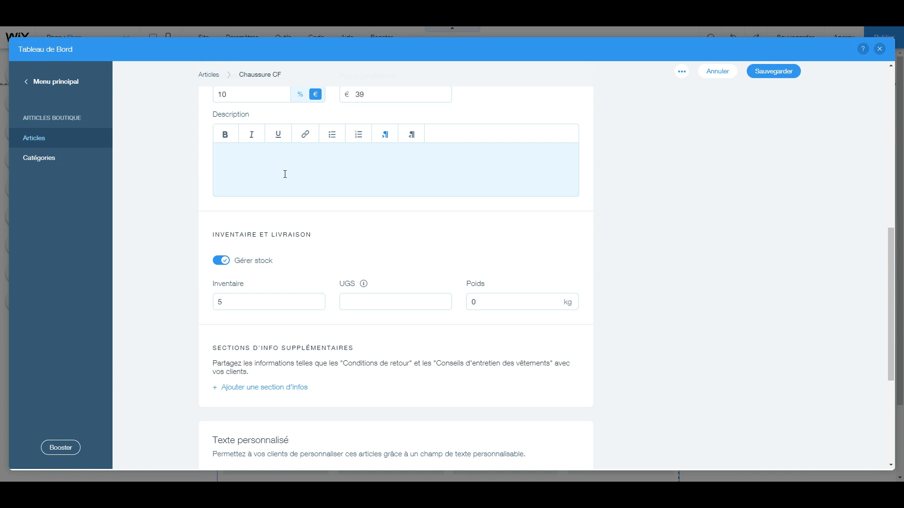
Add an info section titled "Détails techniques" with the description "Askdflkfndslkgnlkdnglkdfg" to the article
scroll(285, 174, "down", 2)
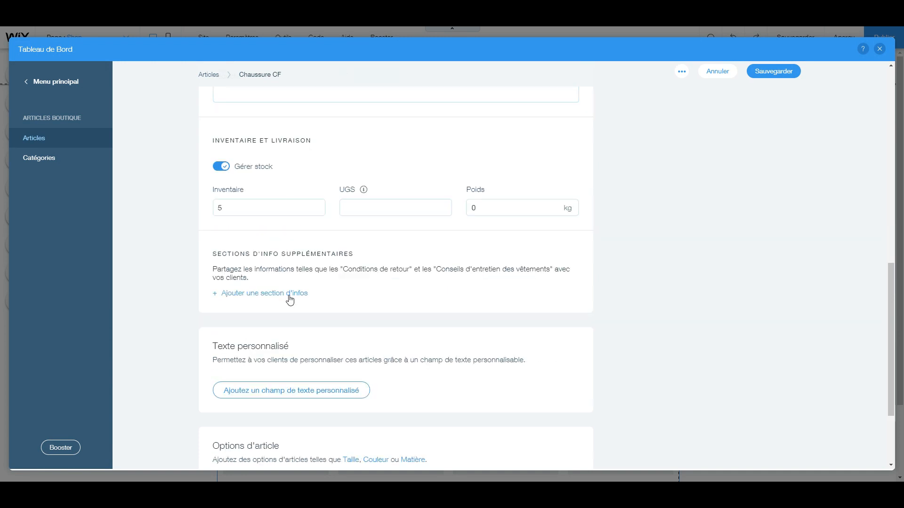
left_click(255, 294)
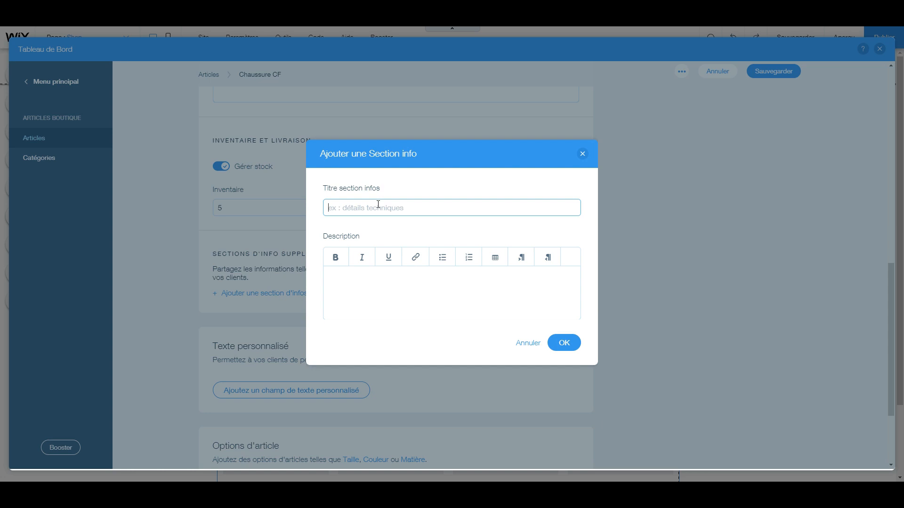
type("Détails techniques")
left_click(400, 280)
type("Askdflkfndslkgnlkdngllkdfg")
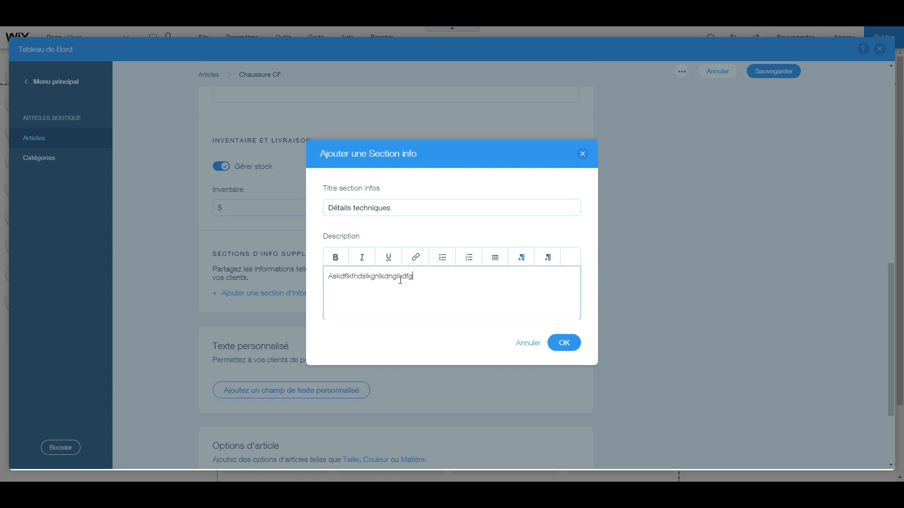
left_click(563, 343)
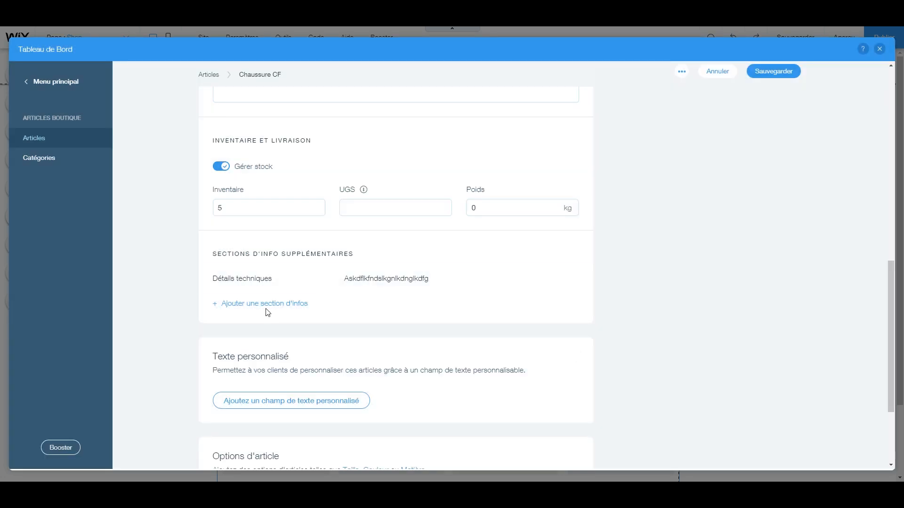
Add a custom text field to the article and make it mandatory (Champ obligatoire)
scroll(350, 296, "down", 1)
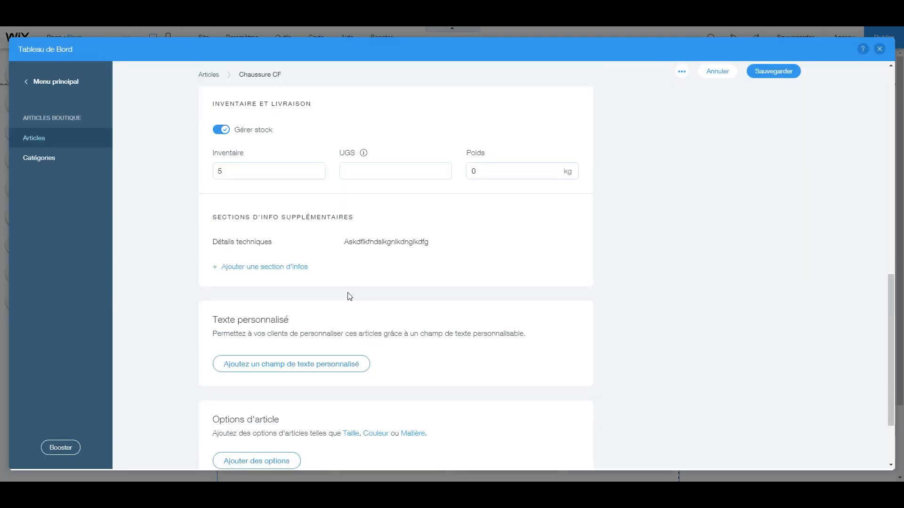
scroll(328, 288, "down", 1)
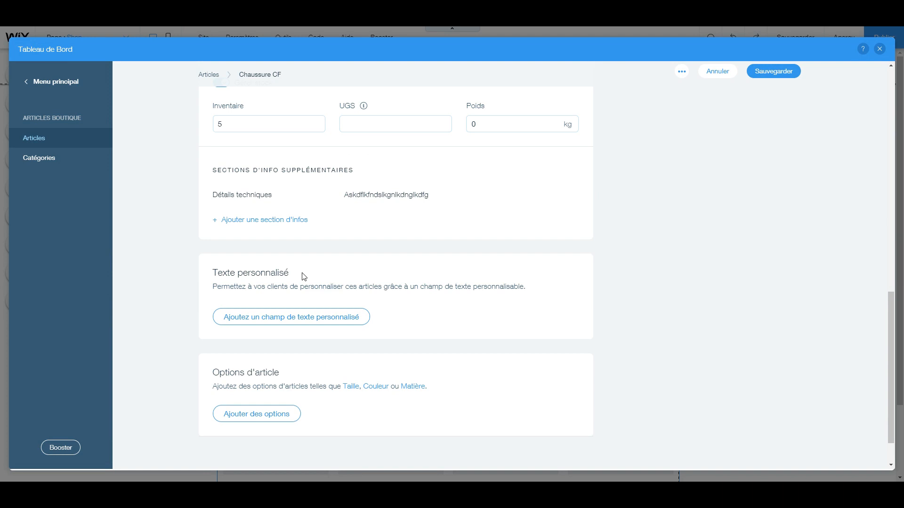
left_click(268, 324)
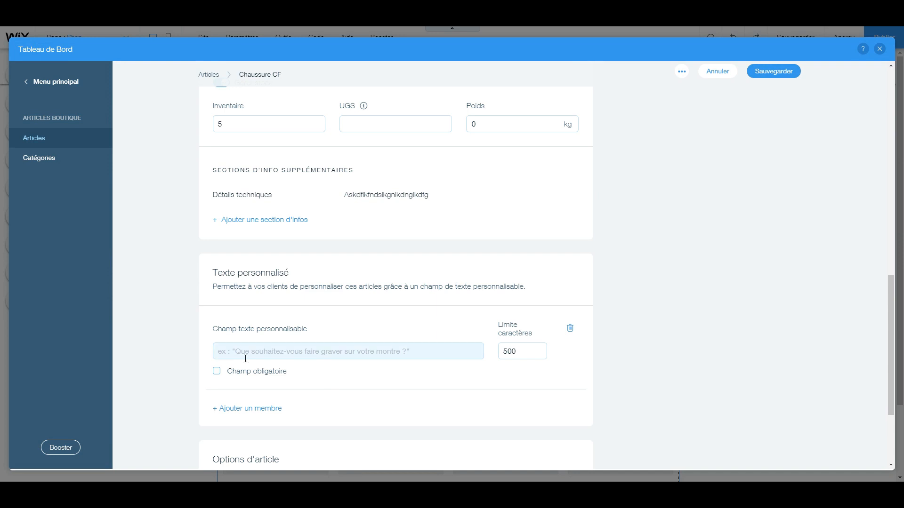
left_click(216, 374)
left_click(217, 372)
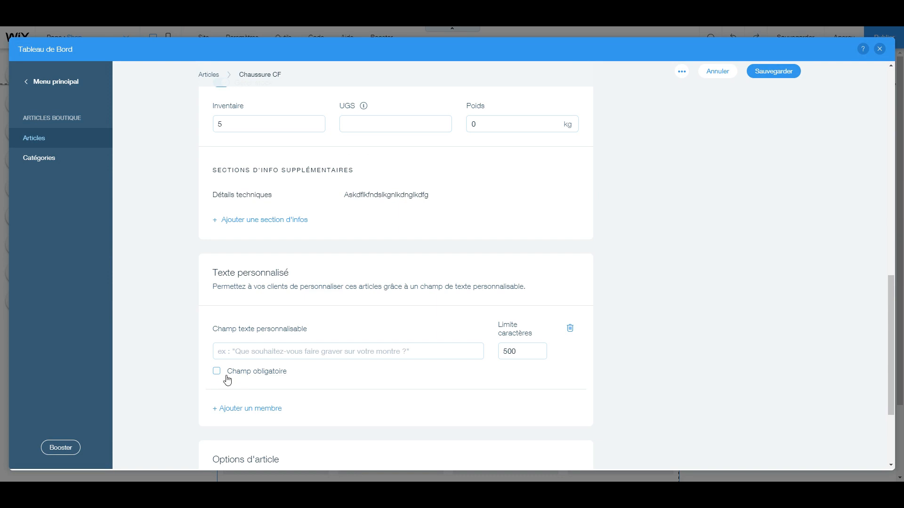
left_click(220, 374)
Add an article option named "Taille"
scroll(276, 388, "down", 3)
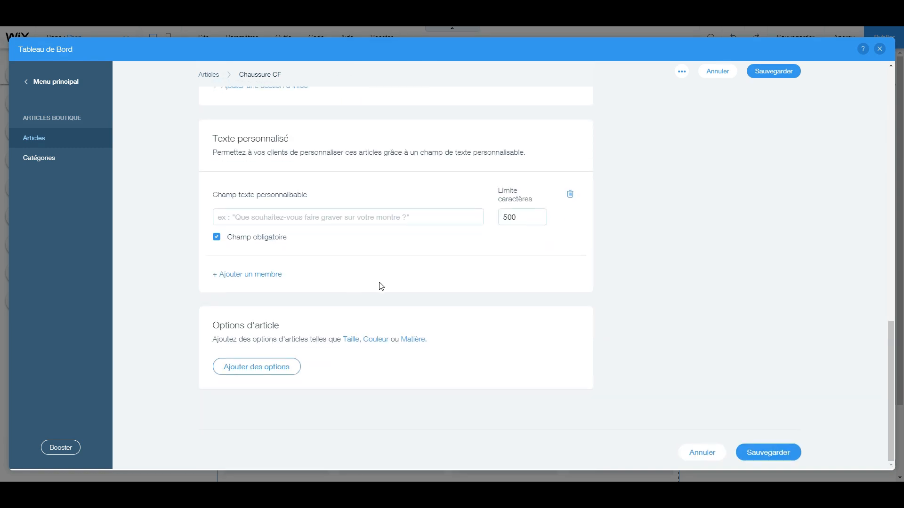
left_click(266, 369)
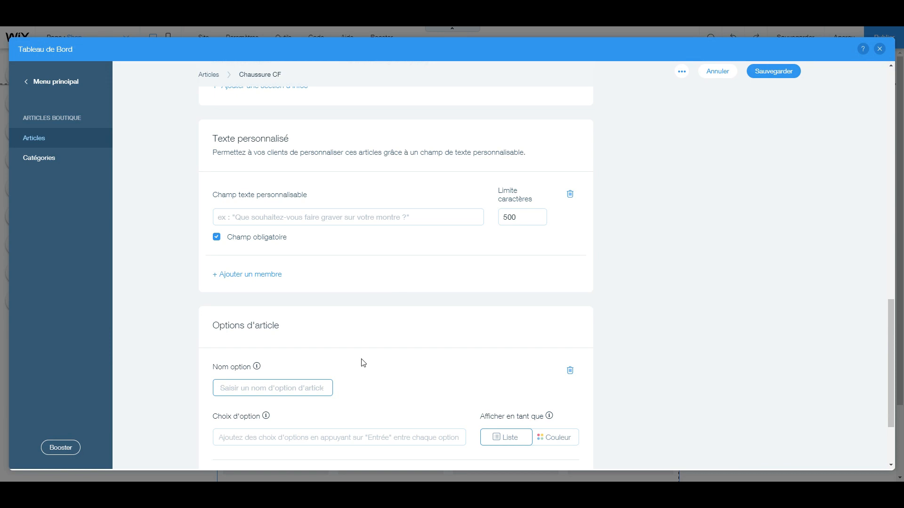
scroll(363, 362, "down", 1)
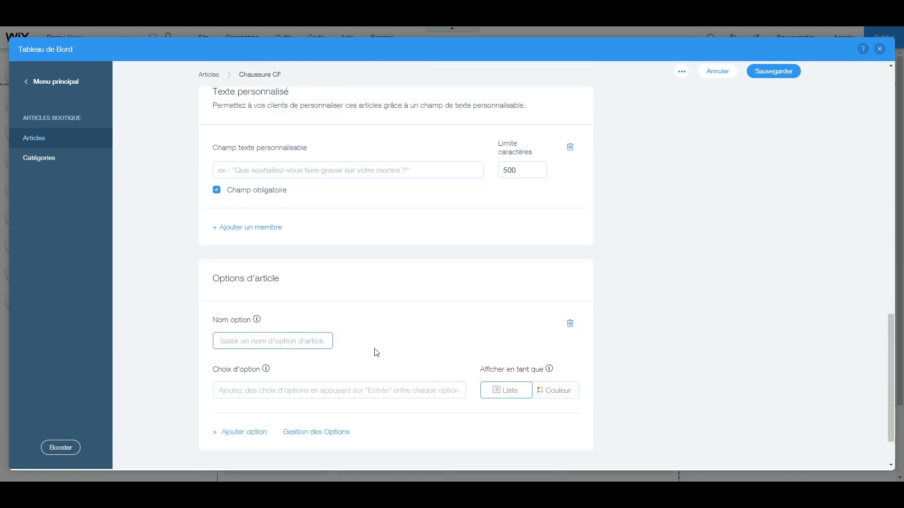
scroll(357, 348, "down", 1)
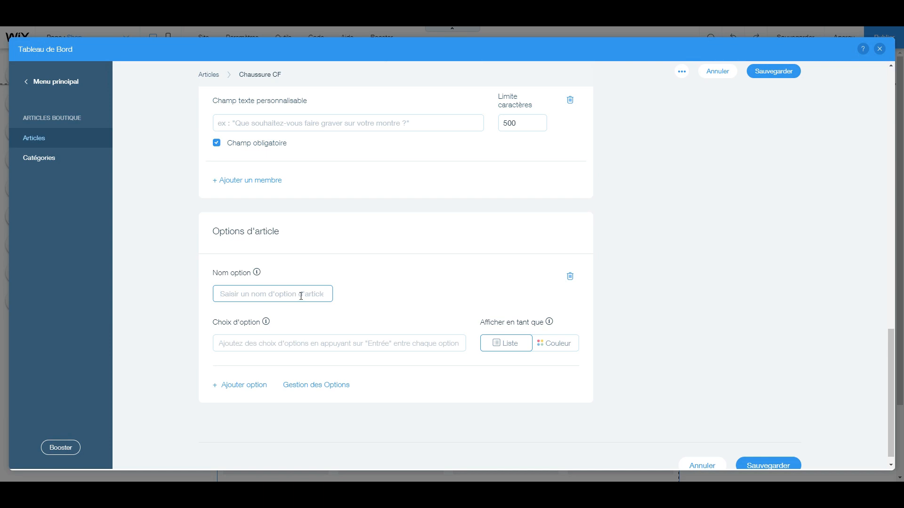
type("Taille")
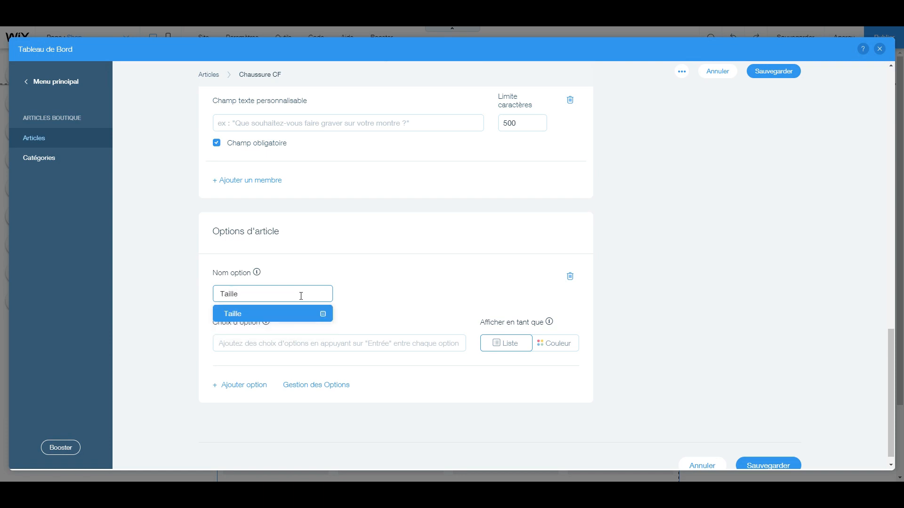
left_click(366, 303)
left_click(368, 302)
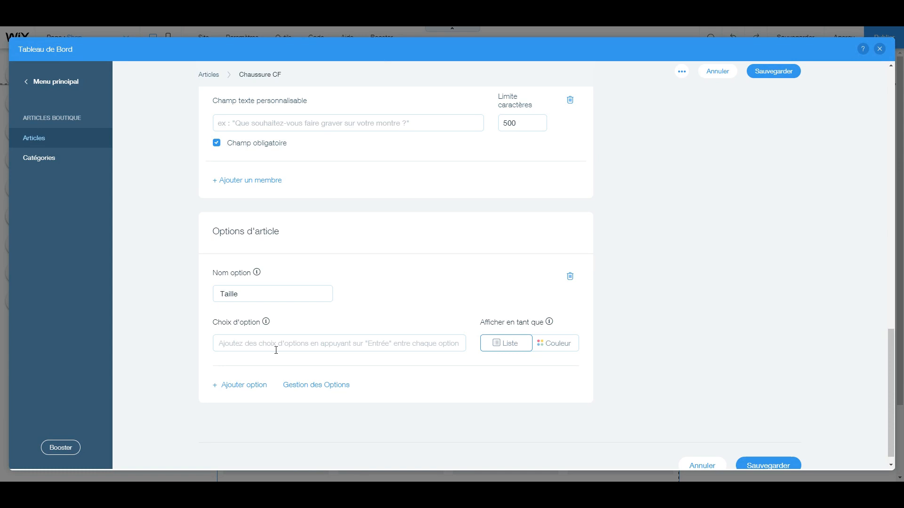
Give the Taille option the choices 40, 41, 42, 43 and 44
left_click(263, 340)
type("40")
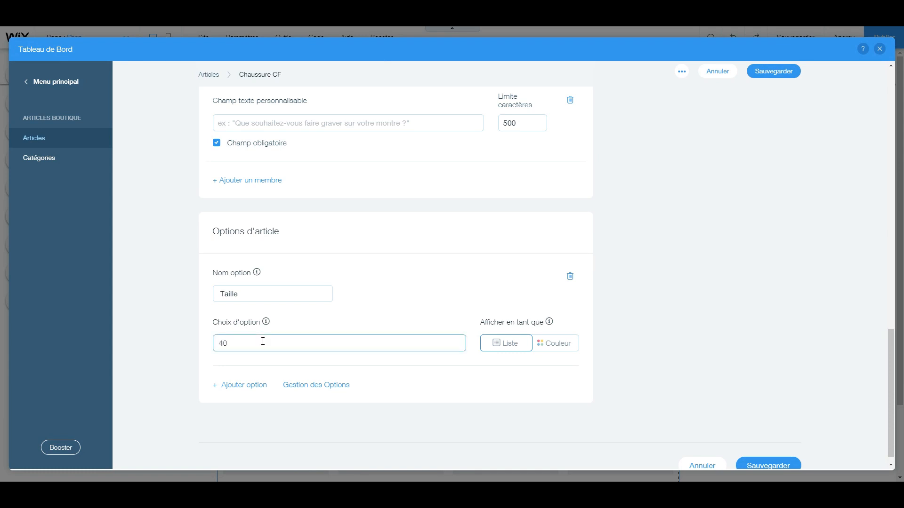
key("Return")
type("41 42 43,42,43,")
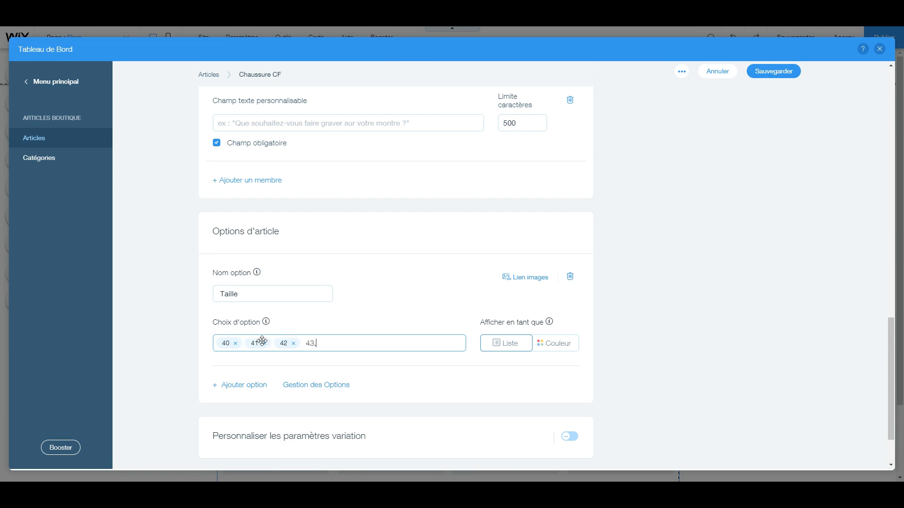
type("44,")
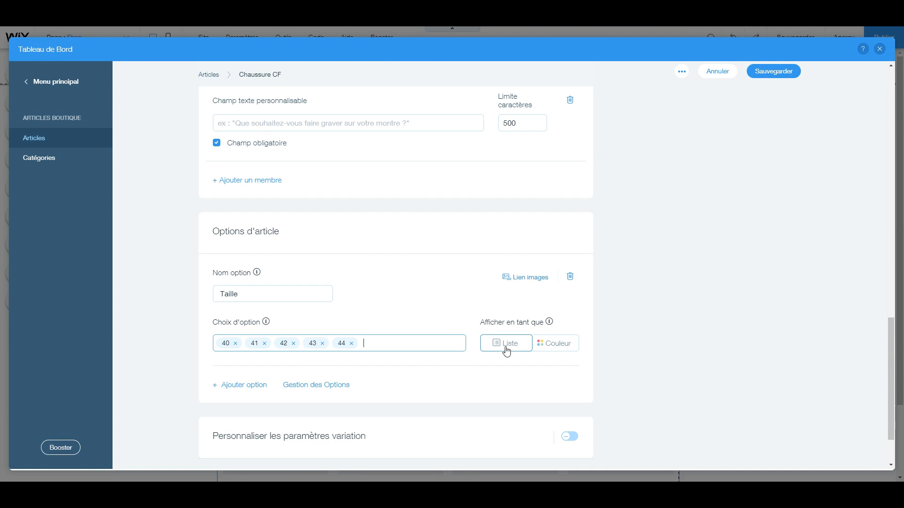
scroll(372, 334, "up", 1)
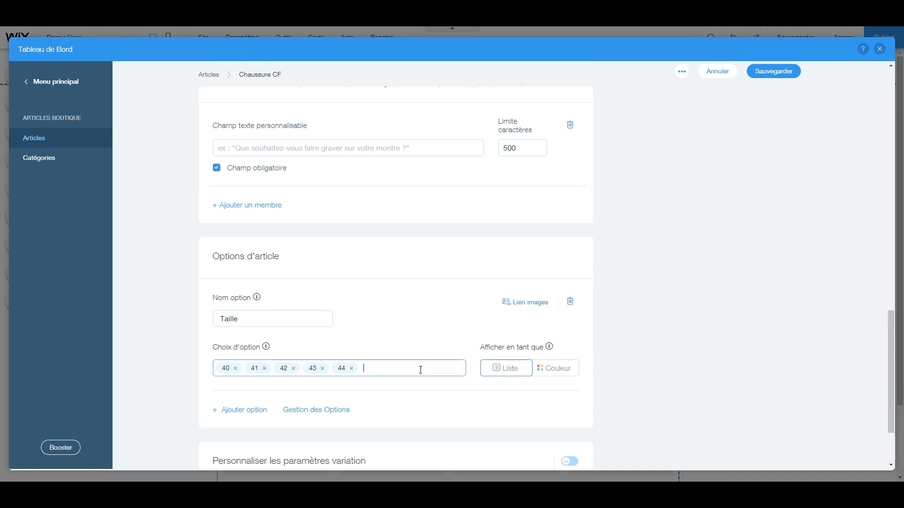
Turn on customised variation parameters (Personnaliser les paramètres variation) for the article's sizes
scroll(421, 373, "down", 2)
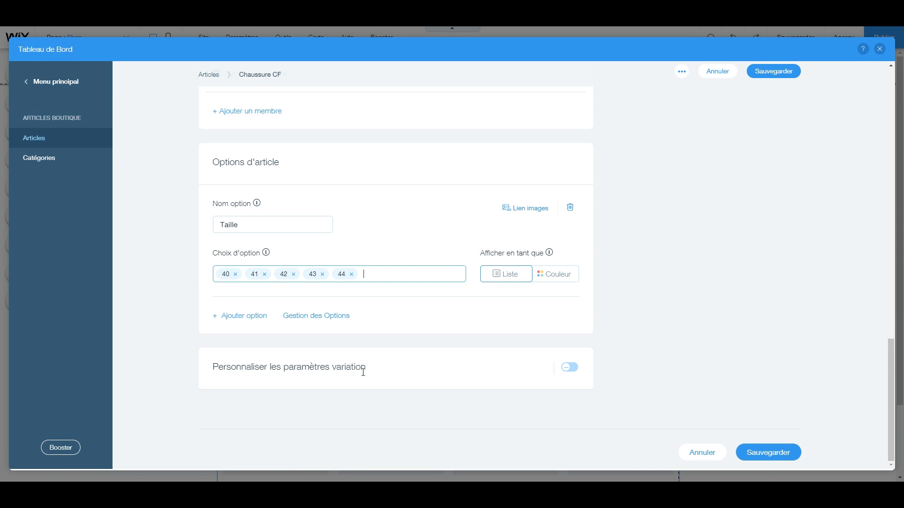
left_click(571, 372)
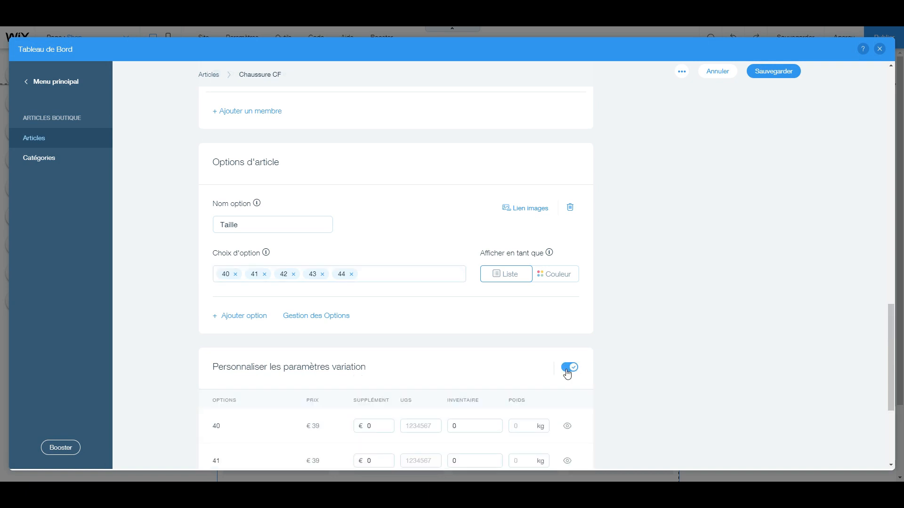
scroll(534, 359, "down", 3)
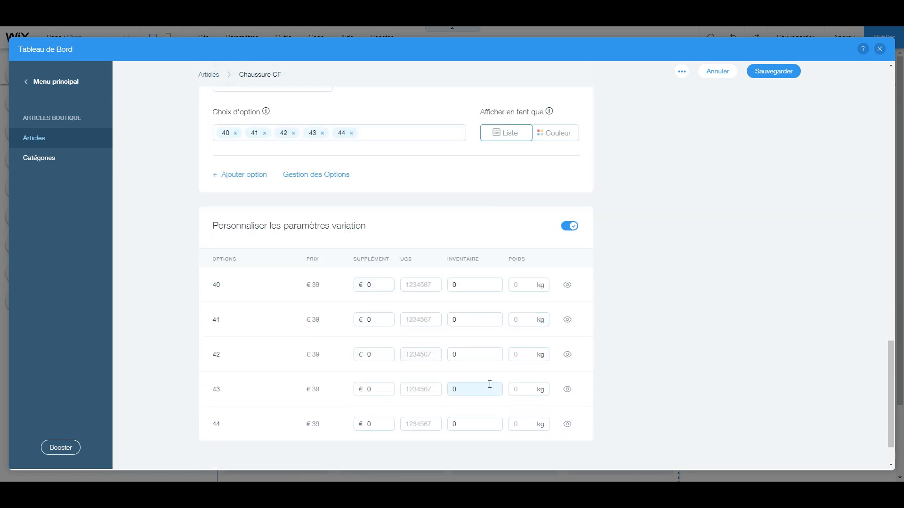
scroll(393, 266, "down", 1)
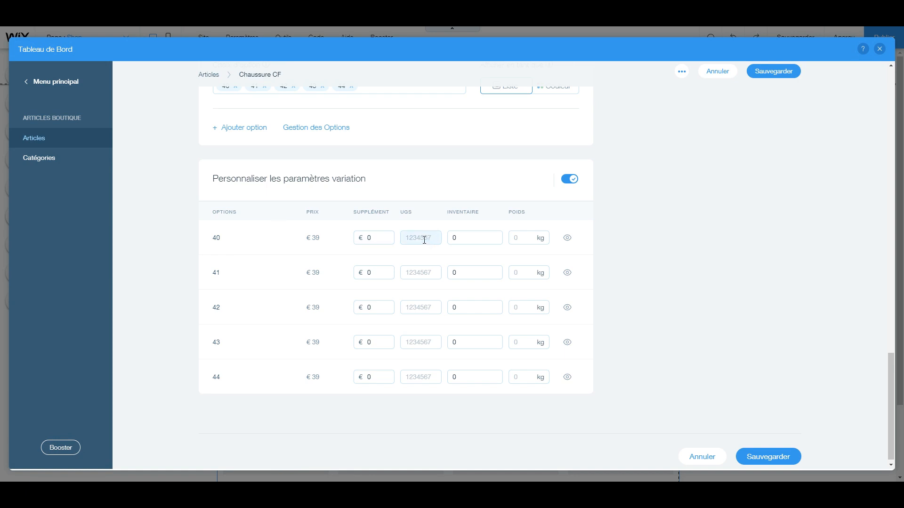
left_click(472, 238)
left_click(431, 239)
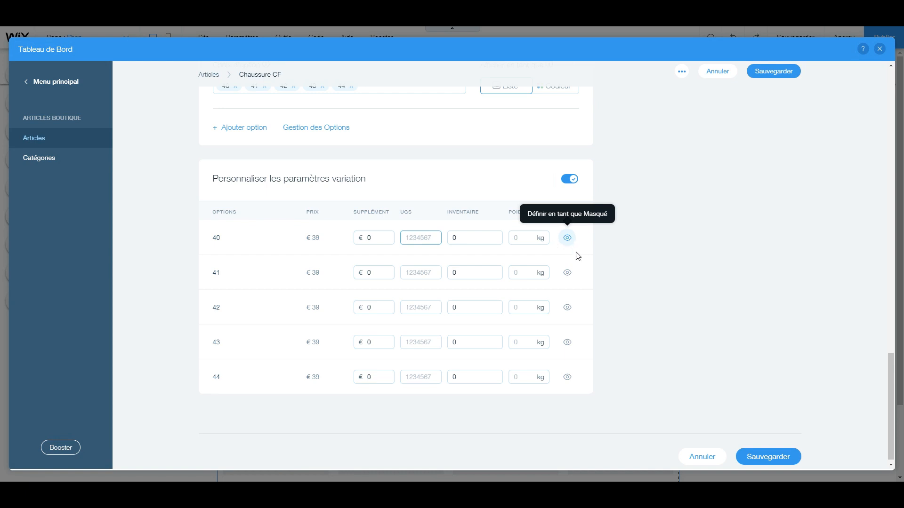
left_click(384, 235)
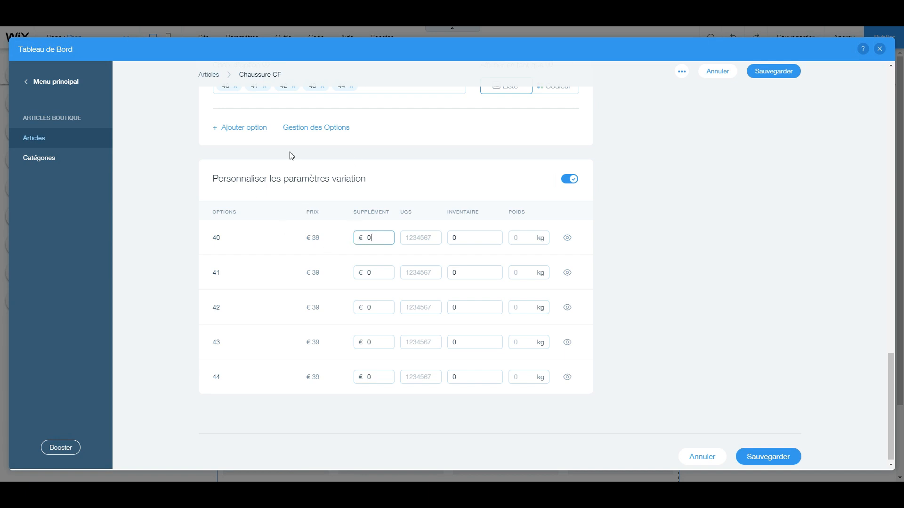
Set the price supplements to €2 for sizes 41 and 42, €3 for 43 and €6 for 44, and save the article
left_click_drag(314, 238, 358, 247)
left_click(374, 274)
left_click(380, 306)
left_click(376, 340)
type("3")
left_click(376, 376)
type("6")
left_click(385, 409)
scroll(331, 309, "down", 1)
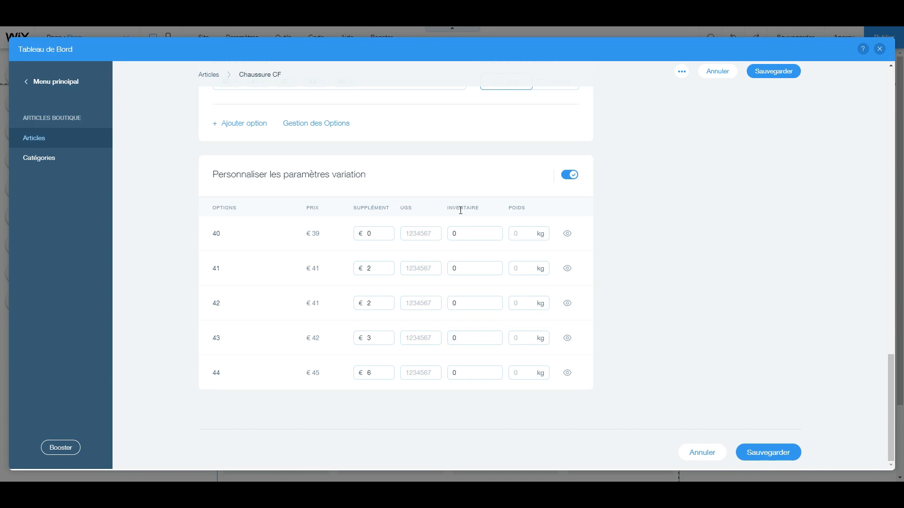
left_click(774, 455)
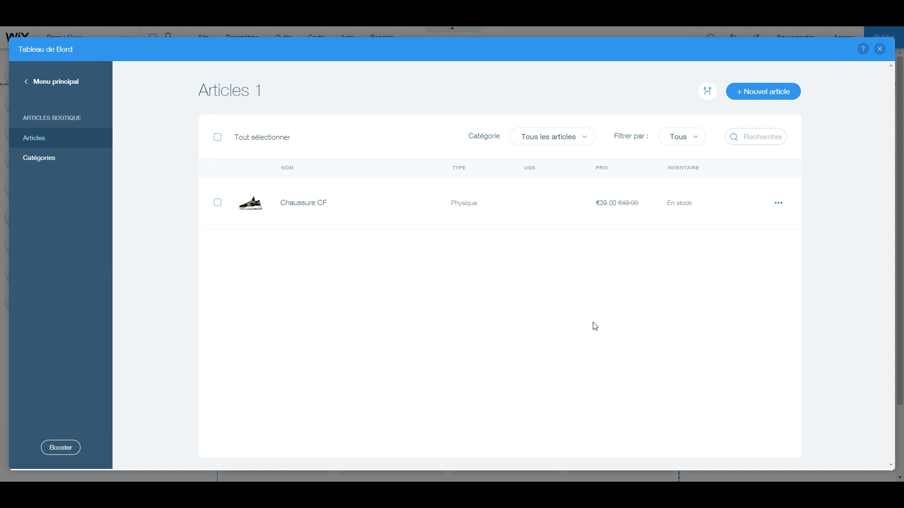
Duplicate the Chaussure CF article, naming the copy "Chaussure DG", and save it
left_click(779, 205)
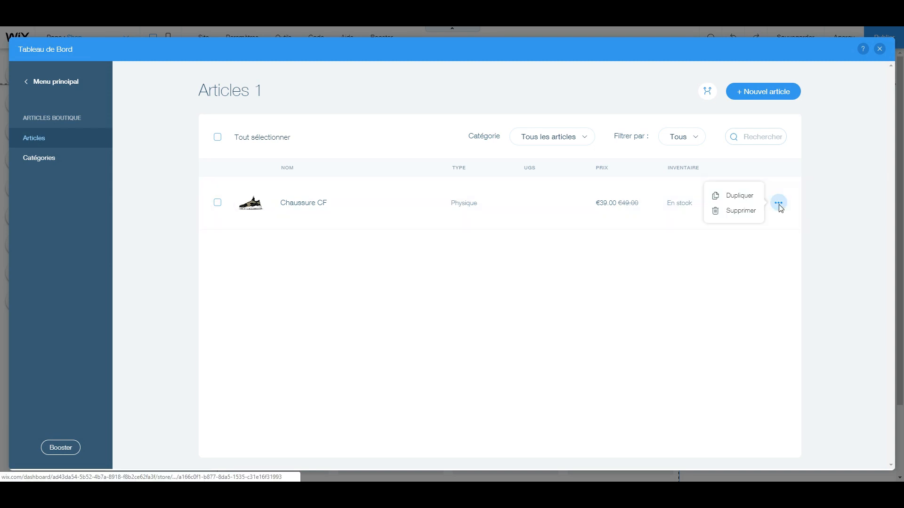
left_click(731, 197)
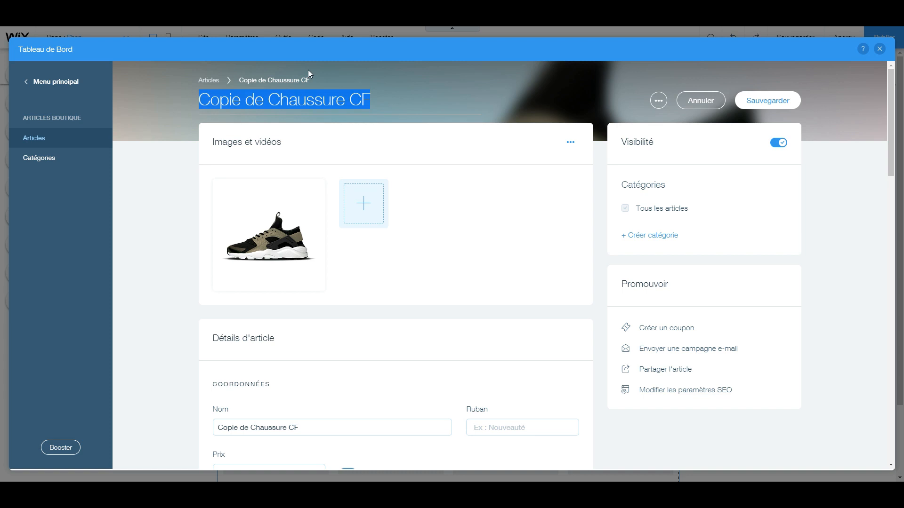
left_click(269, 100)
left_click_drag(269, 101, 199, 98)
key("BackSpace")
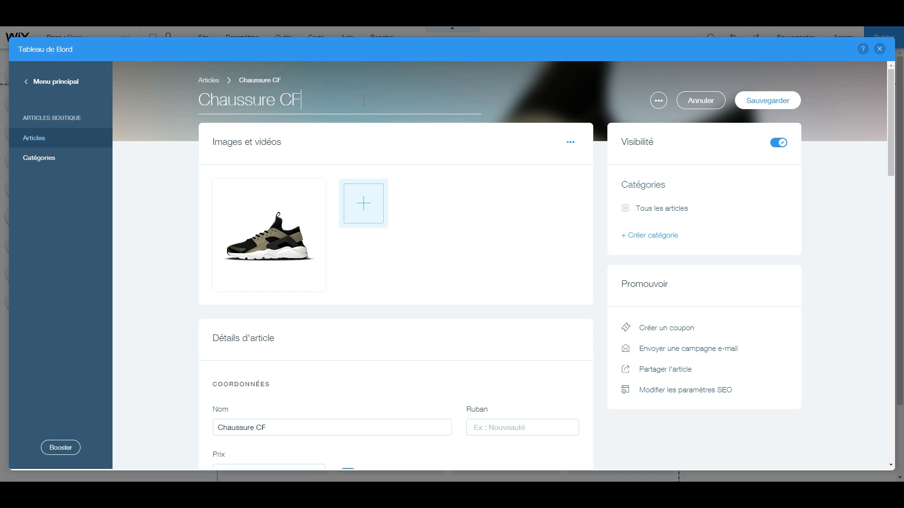
key("BackSpace")
key("BackSpace")
type("DG")
key("Left")
left_click(767, 102)
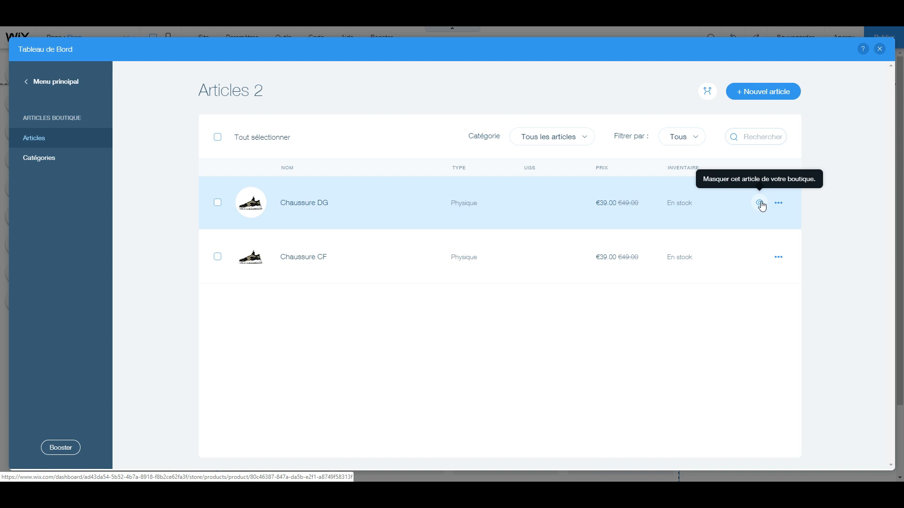
Hide the Chaussure DG article from the shop and make it visible again
left_click(759, 204)
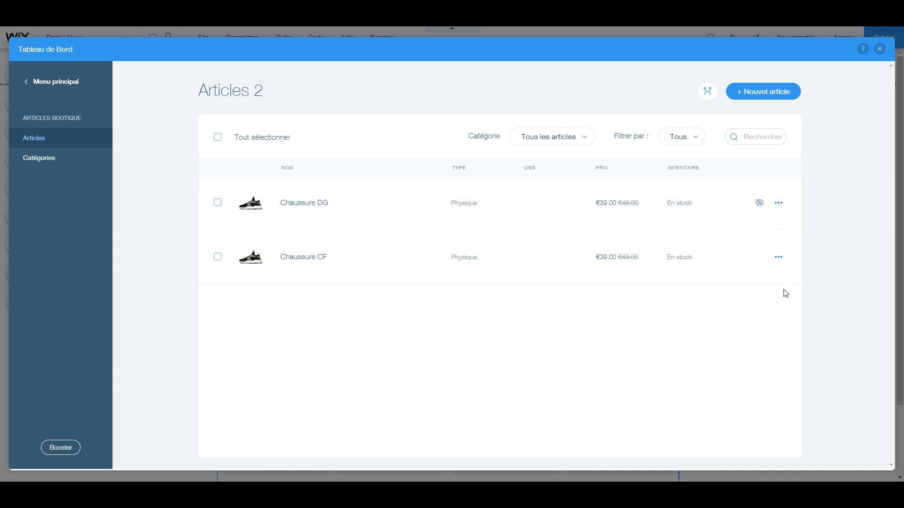
left_click(759, 203)
Return to the shop page to check the articles, and reopen article management at the categories (Catégories)
left_click(879, 50)
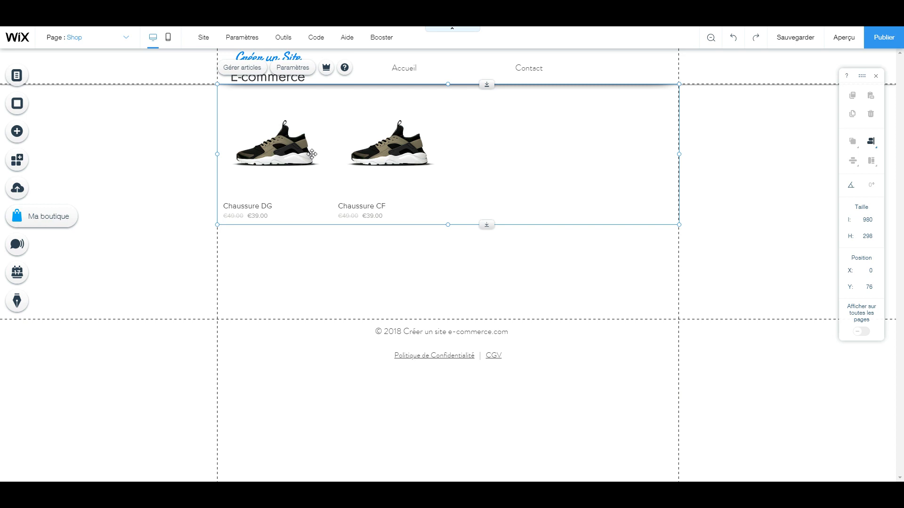
left_click(235, 70)
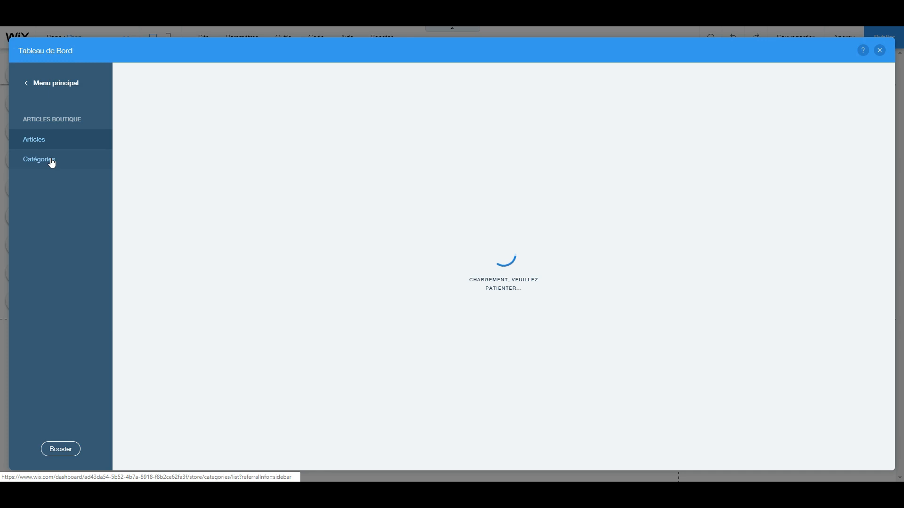
left_click(51, 162)
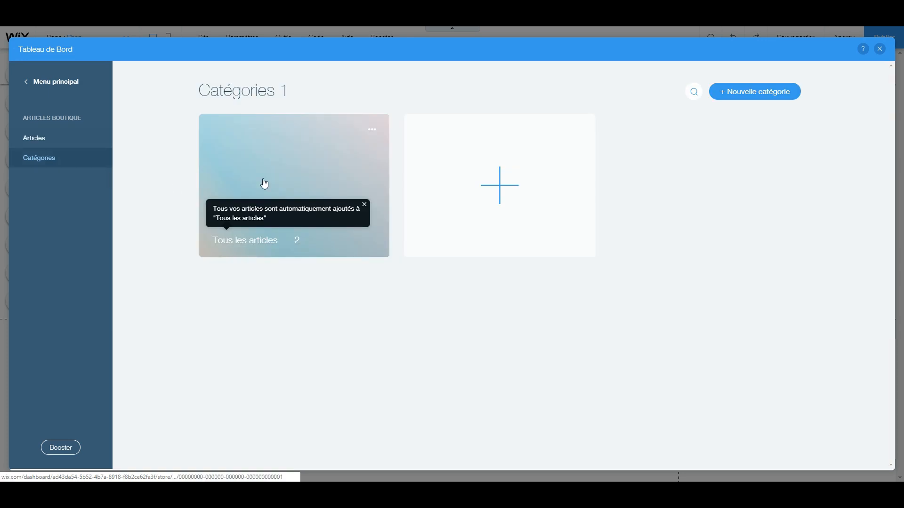
Create a new shop category named "Homme"
left_click(502, 187)
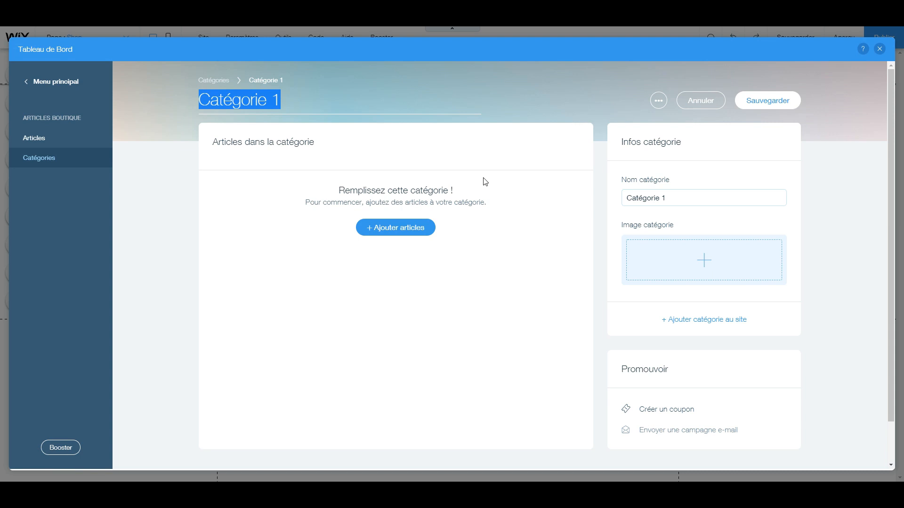
type("Chuass")
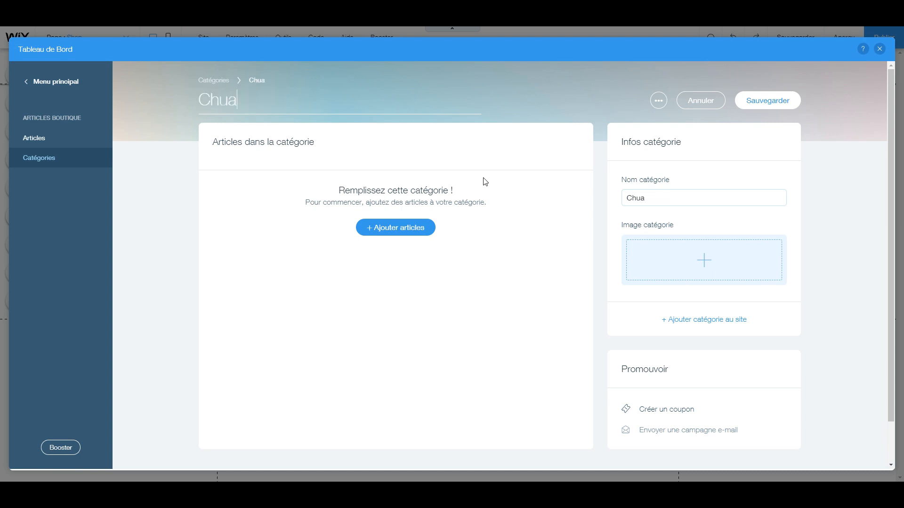
key("BackSpace")
key("BackSpace")
key("BackSpace")
key("BackSpace")
key("BackSpace")
type("Homme")
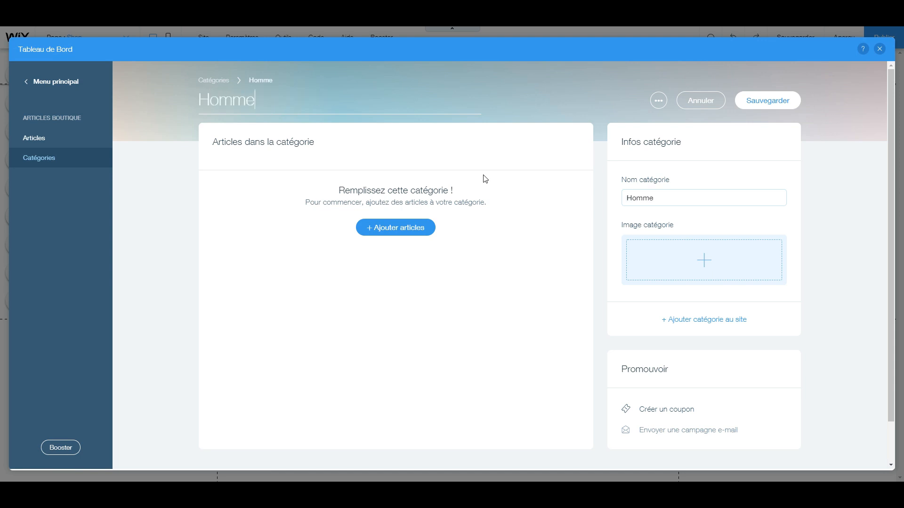
Add Chaussure CF and Chaussure DG to the Homme category and save it, declining to add the category to the site
left_click(379, 230)
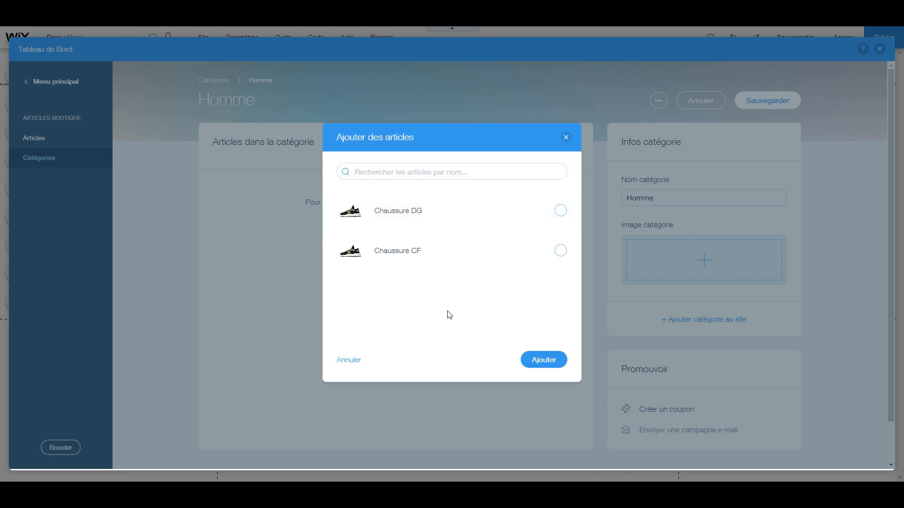
left_click(536, 262)
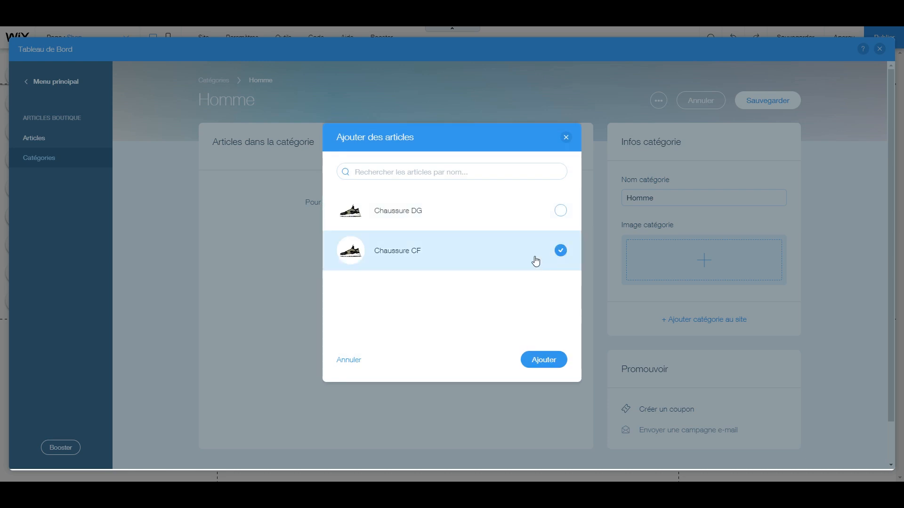
left_click(496, 218)
left_click(544, 362)
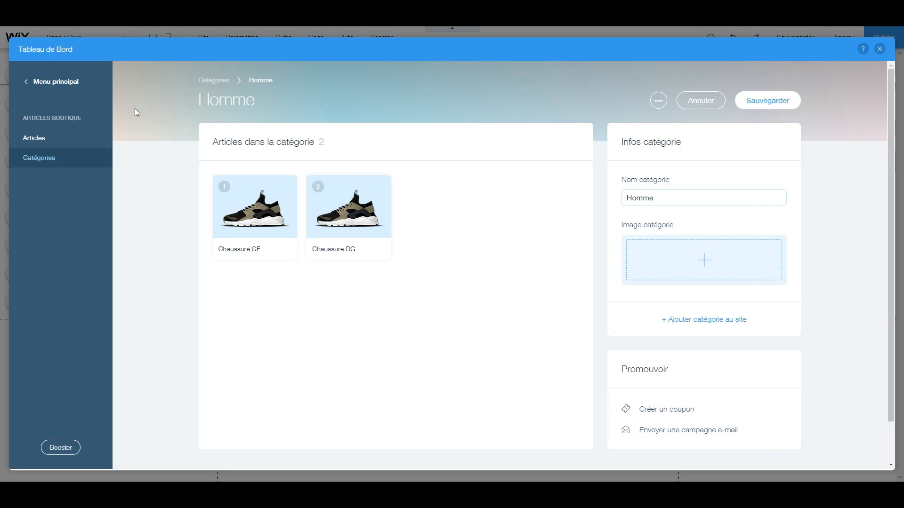
scroll(414, 249, "down", 1)
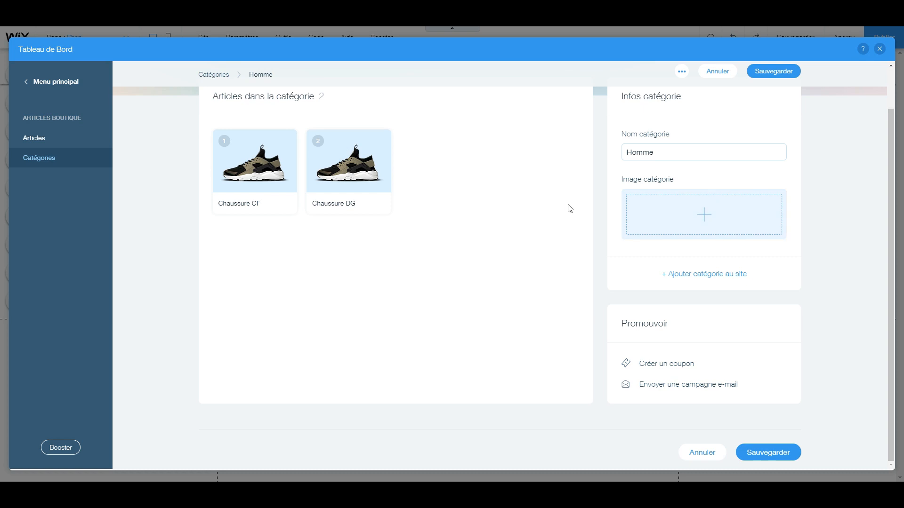
scroll(570, 207, "up", 1)
left_click(767, 100)
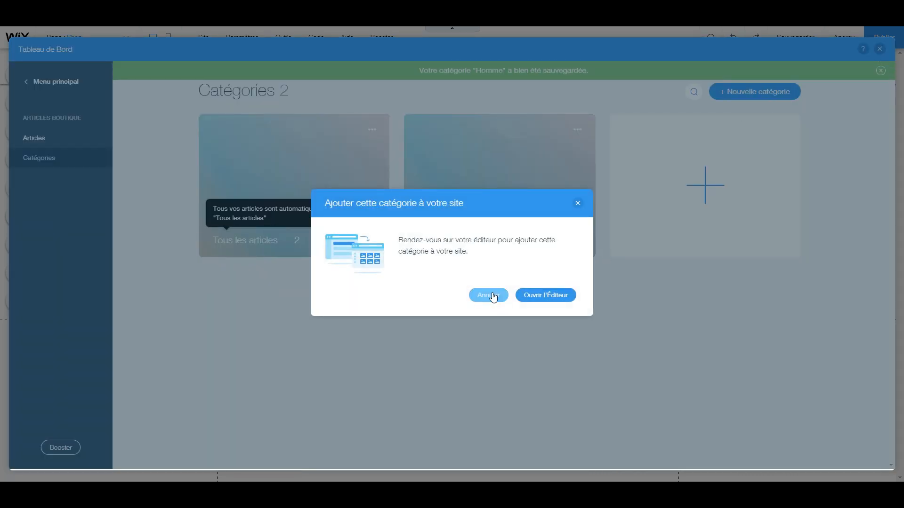
left_click(490, 295)
Remove Chaussure CF from the Homme category, keep Chaussure DG in it, and go to the articles list, saving the change
left_click(476, 173)
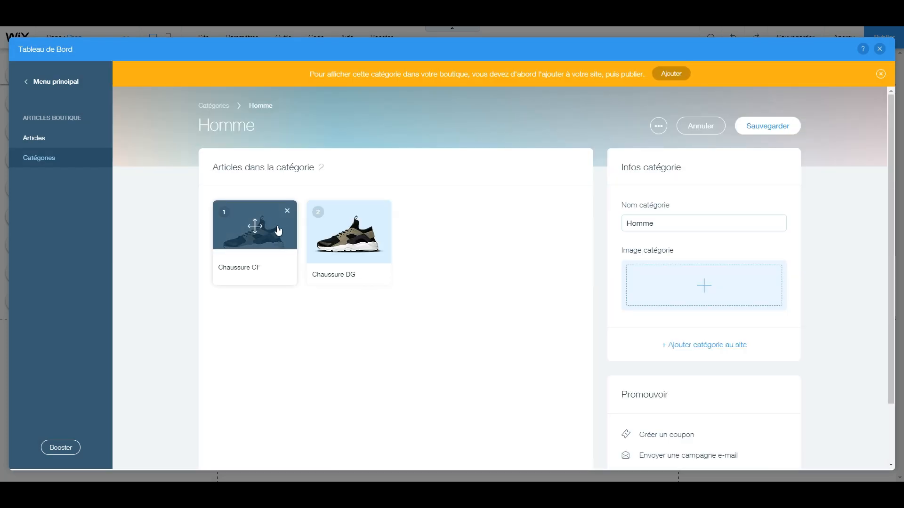
left_click(286, 211)
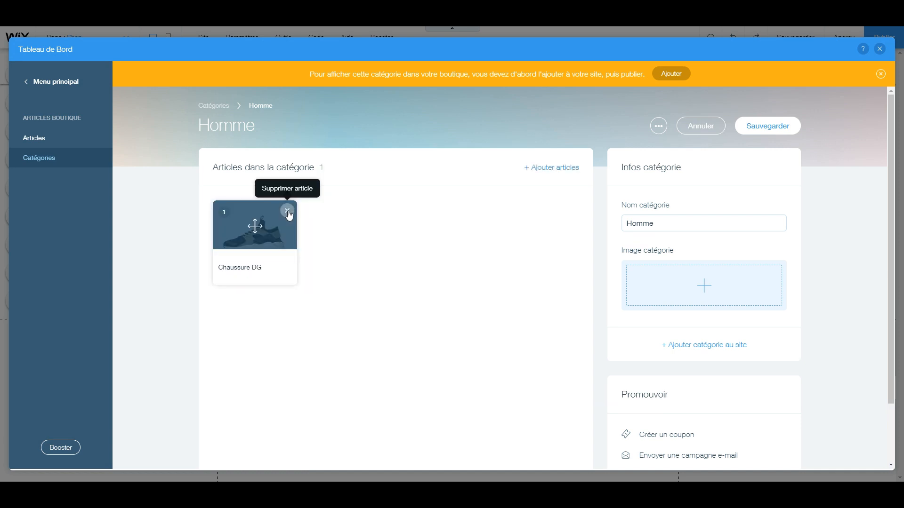
left_click(287, 212)
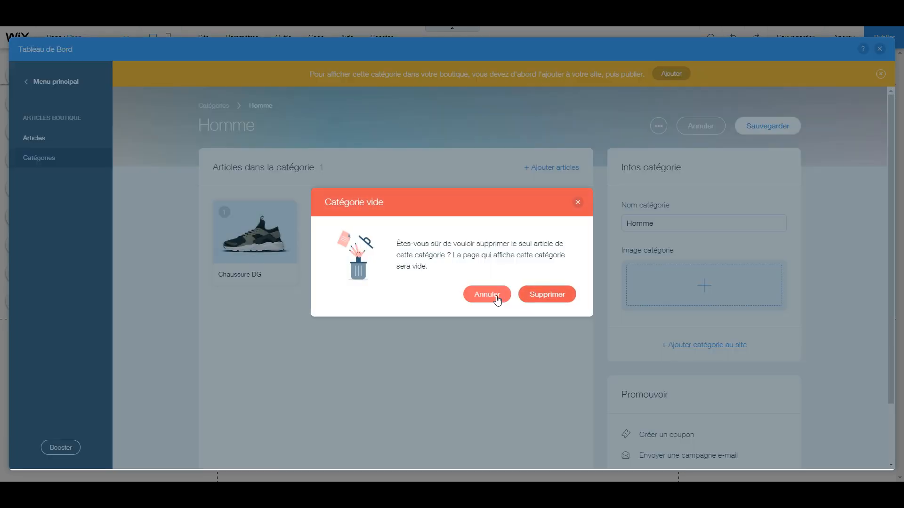
left_click(494, 297)
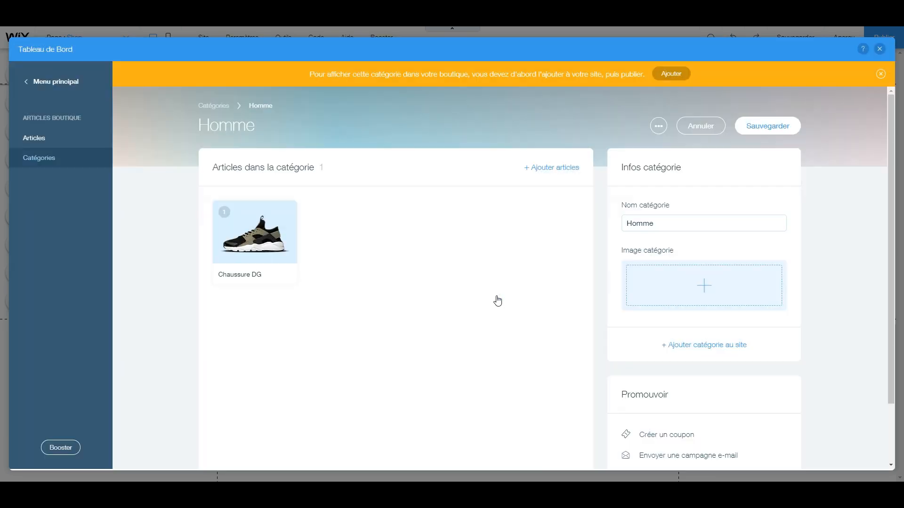
left_click(42, 83)
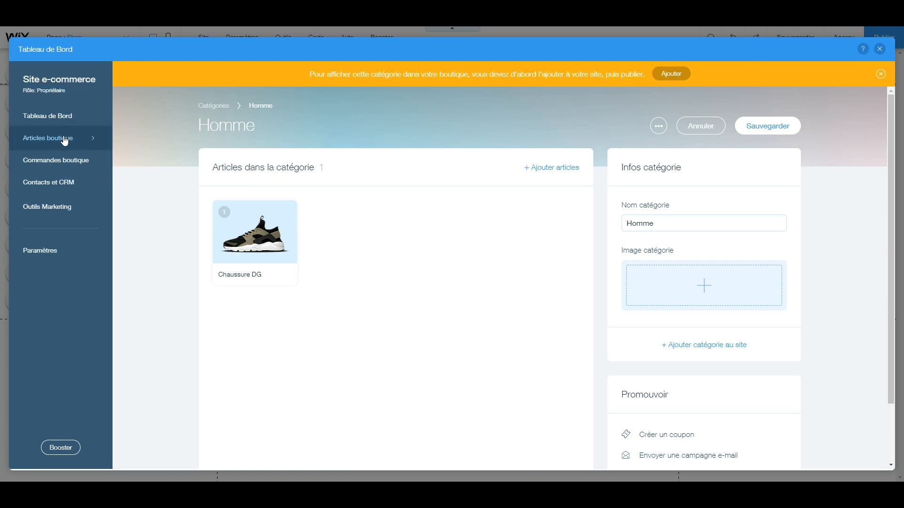
left_click(63, 138)
left_click(517, 285)
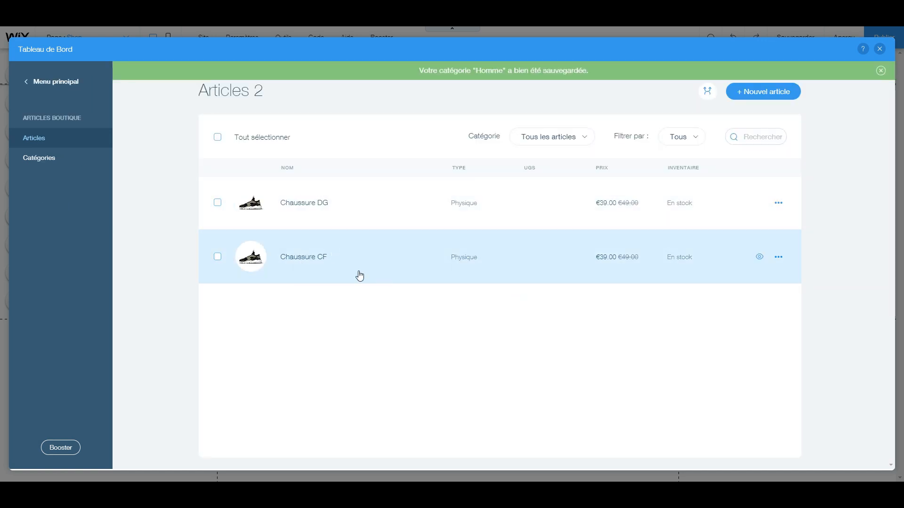
Open the Chaussure CF article and assign it to the Homme category
left_click(391, 266)
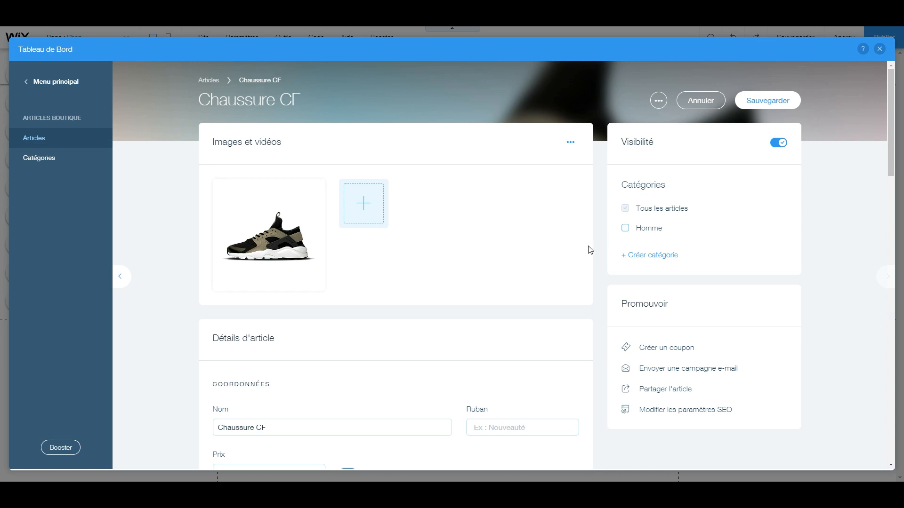
scroll(651, 253, "down", 1)
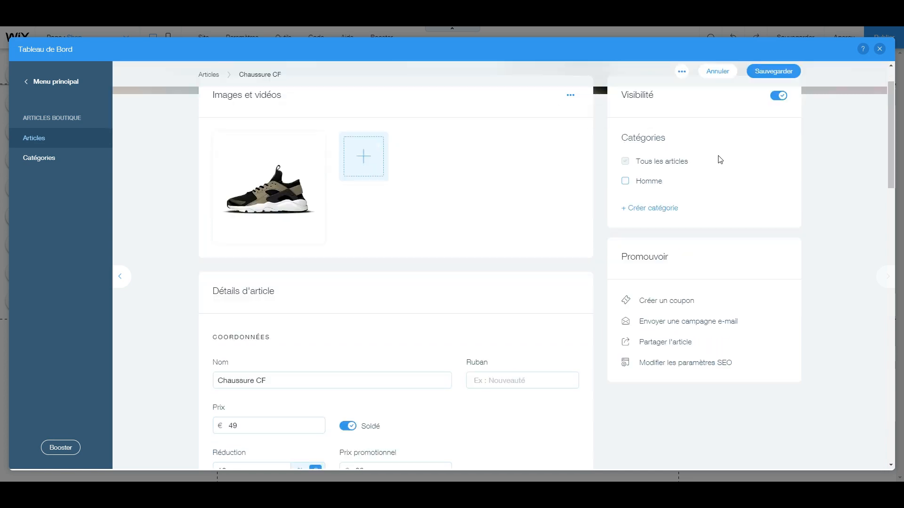
mouse_move(639, 138)
left_click(625, 184)
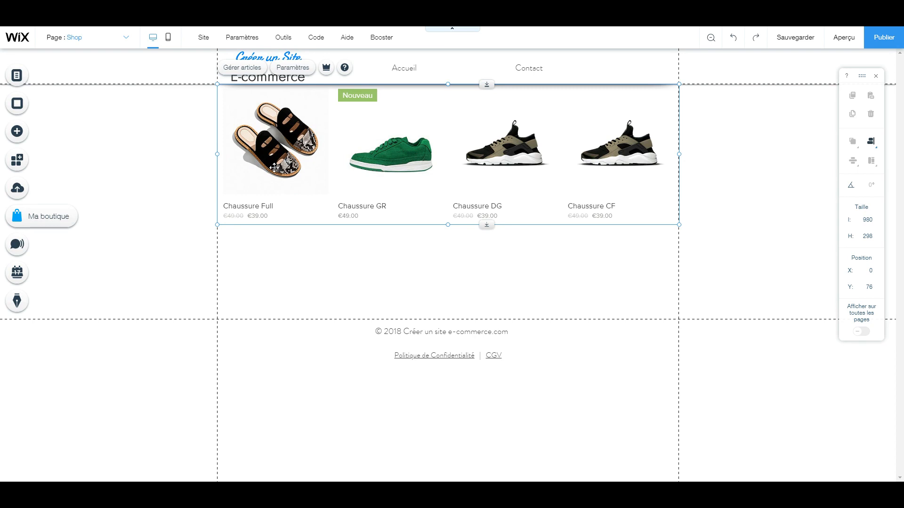
Open the shop gallery's layout settings, try the bordered article display style, and restore the original style
left_click(297, 73)
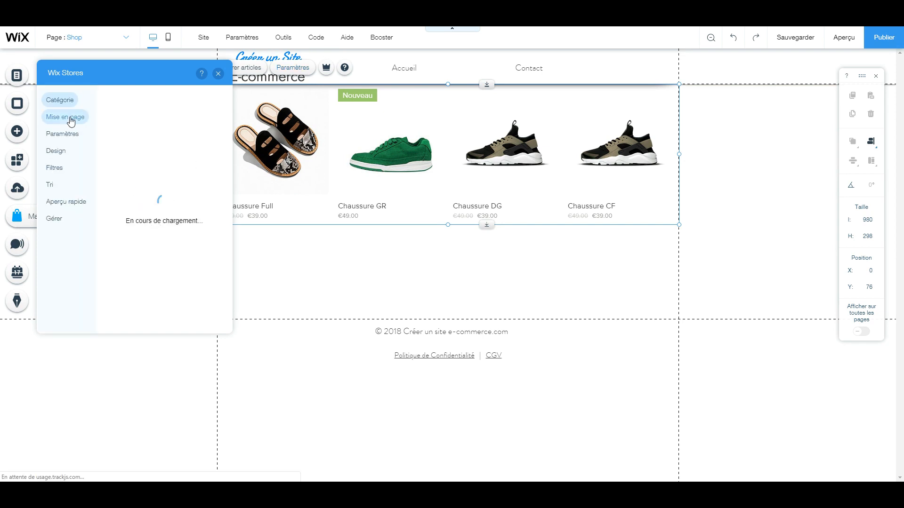
left_click(72, 121)
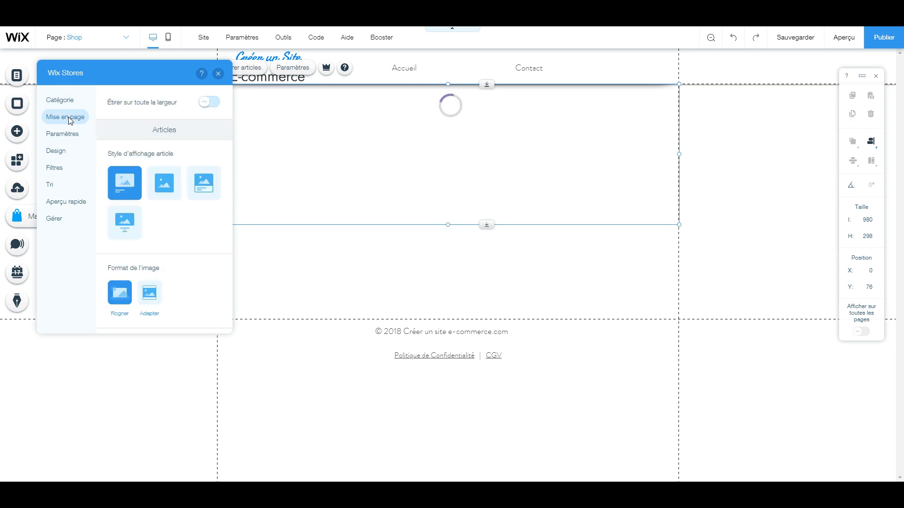
left_click(203, 189)
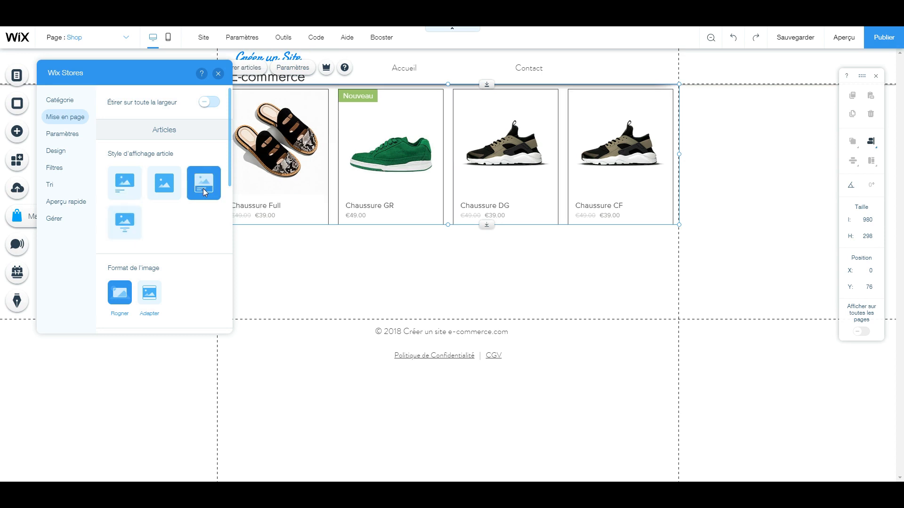
left_click(118, 185)
Centre the article text in the shop gallery and review the article grid's column, row and spacing settings
scroll(165, 243, "down", 2)
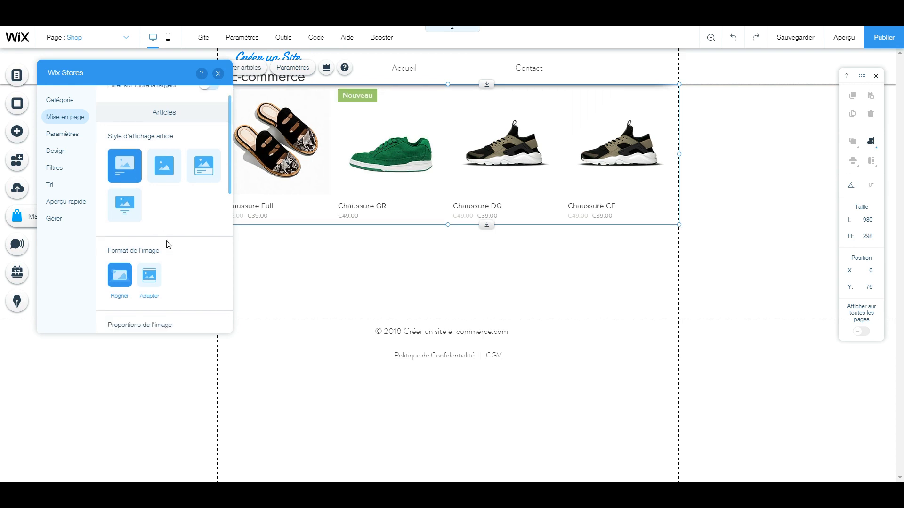
scroll(194, 268, "down", 1)
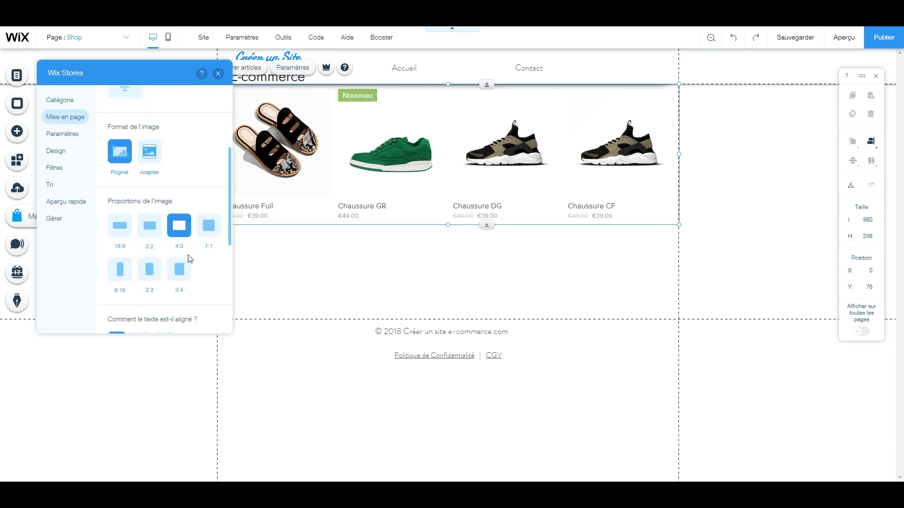
scroll(186, 266, "down", 2)
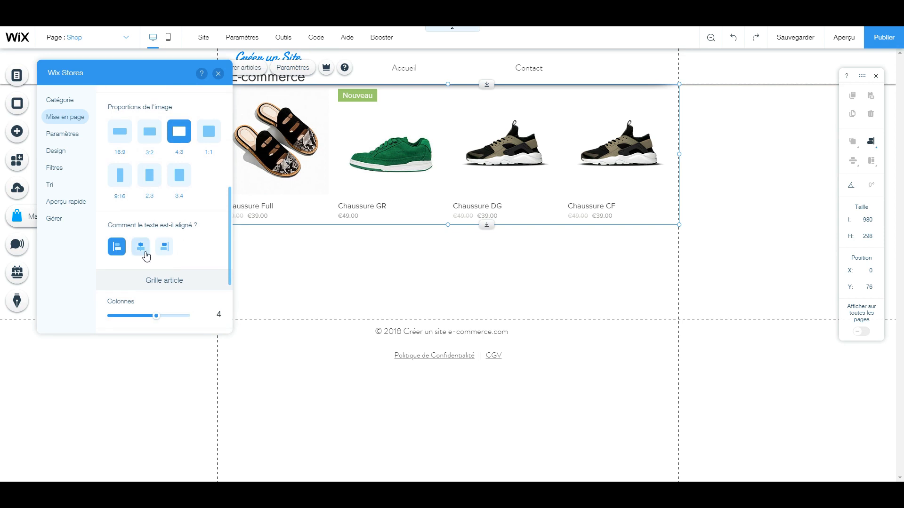
left_click(145, 256)
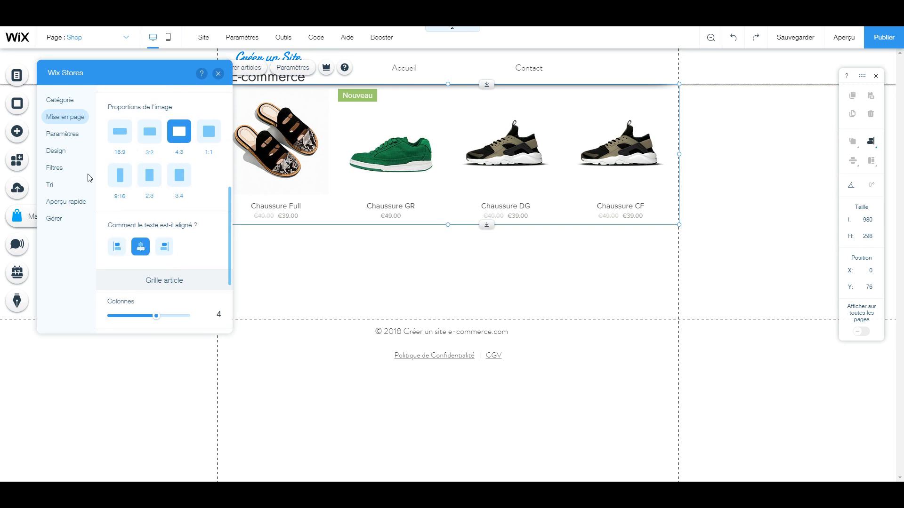
scroll(202, 207, "down", 2)
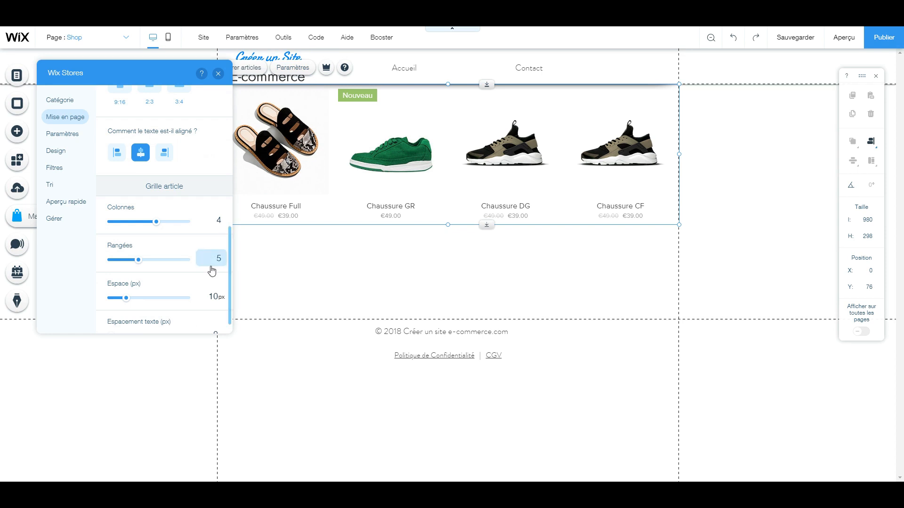
scroll(215, 254, "down", 1)
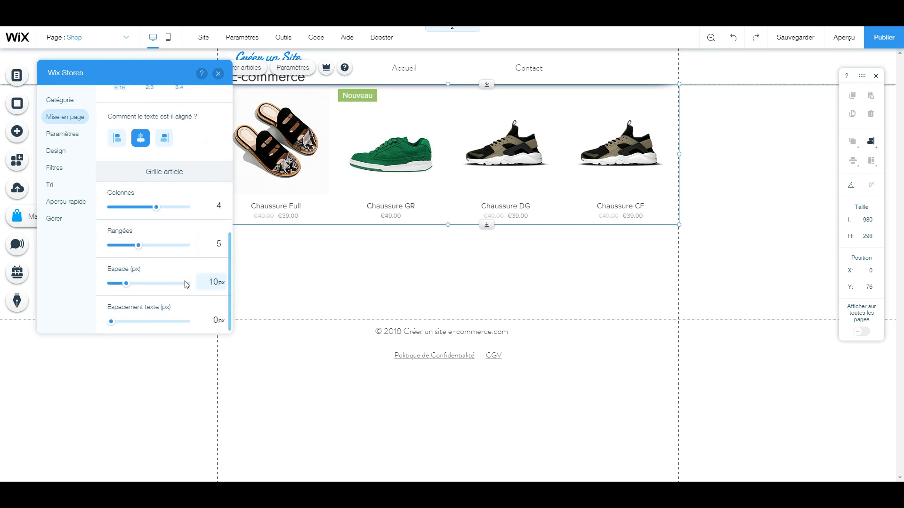
Set the gallery's hover effect to Rien and review which article details are displayed
left_click(69, 140)
scroll(198, 207, "up", 2)
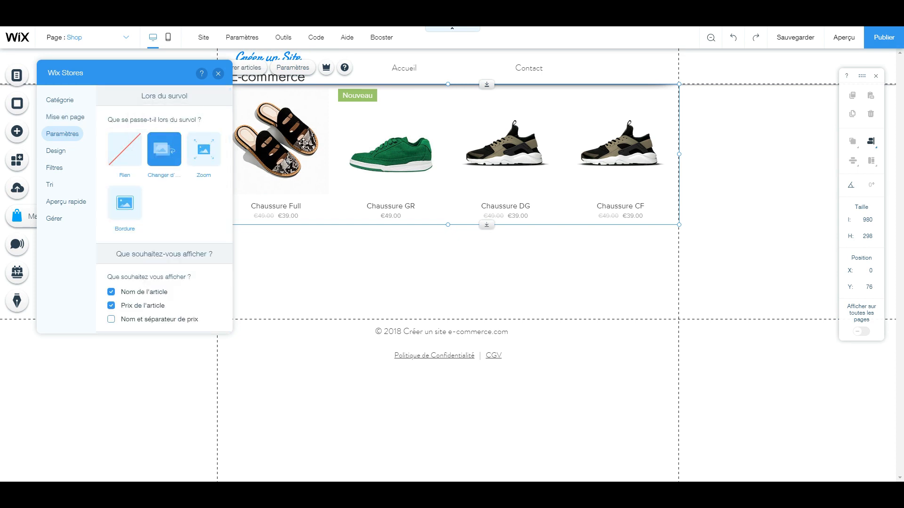
left_click(134, 157)
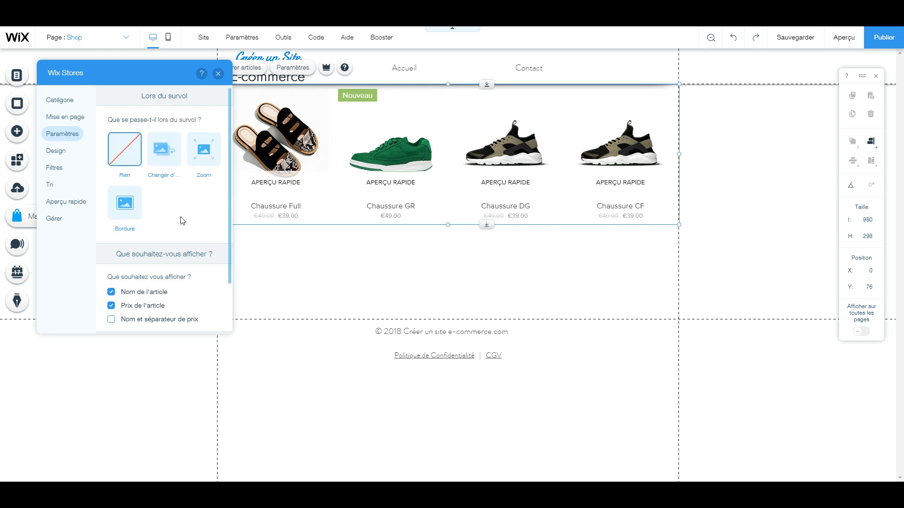
scroll(182, 217, "down", 1)
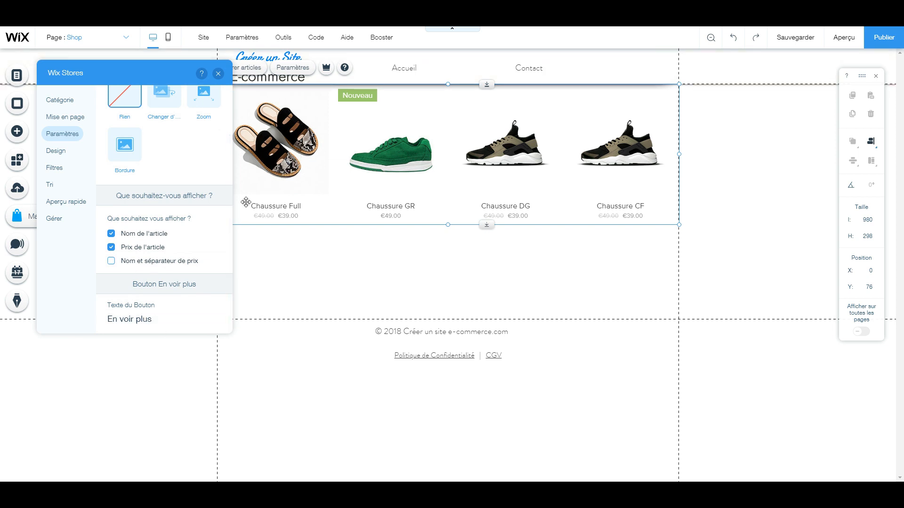
Examine the gallery's design settings for colours, ribbon, border and fonts, including the quick-view button (Bouton aperçu rapide)
left_click(56, 150)
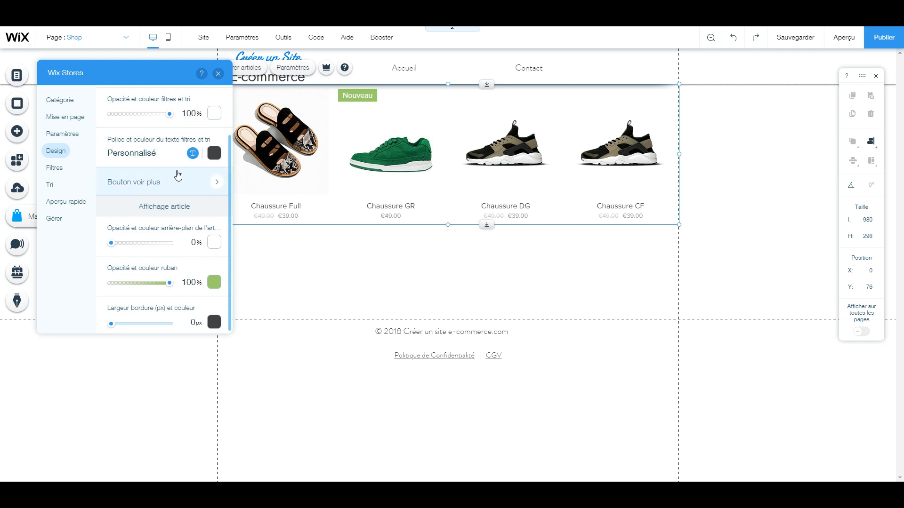
scroll(205, 150, "down", 1)
scroll(169, 183, "down", 1)
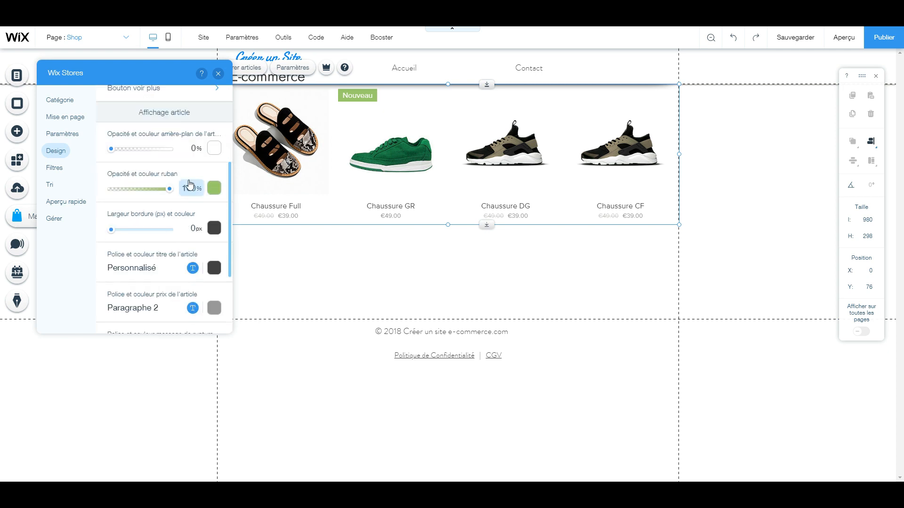
scroll(163, 257, "down", 2)
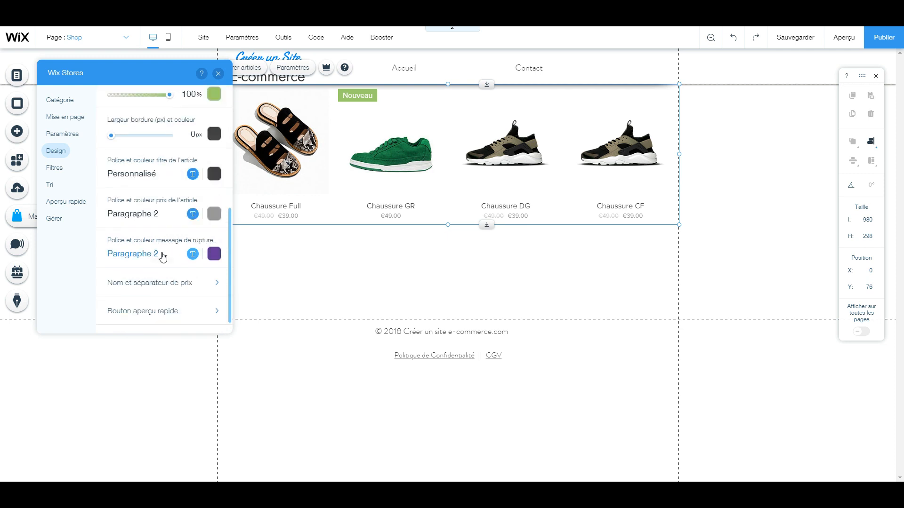
scroll(163, 257, "down", 1)
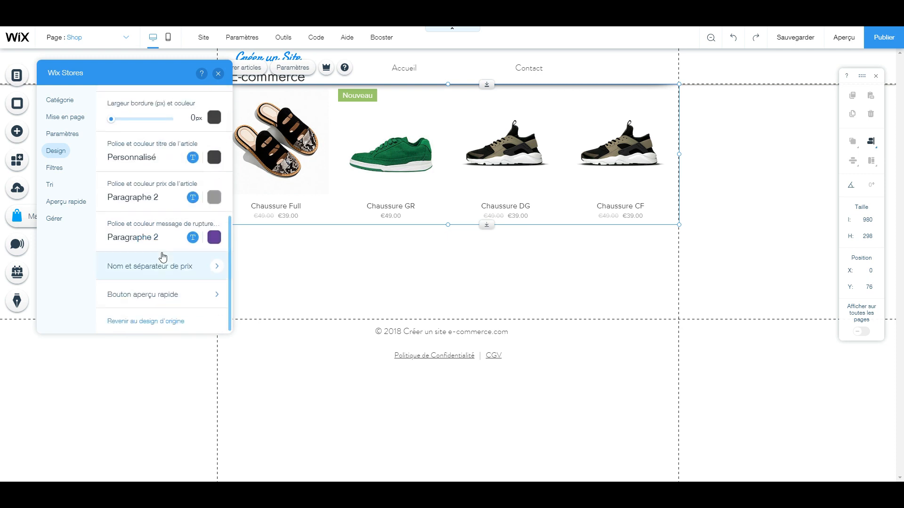
left_click(178, 297)
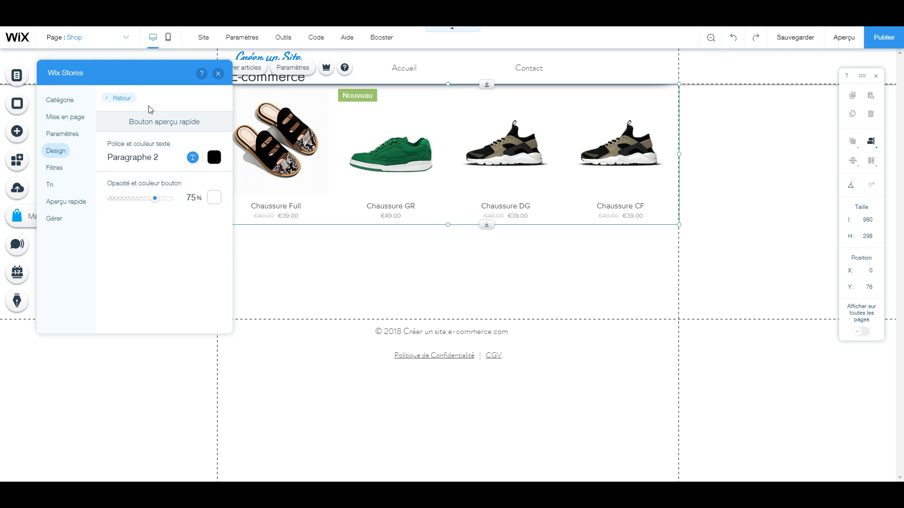
left_click(132, 102)
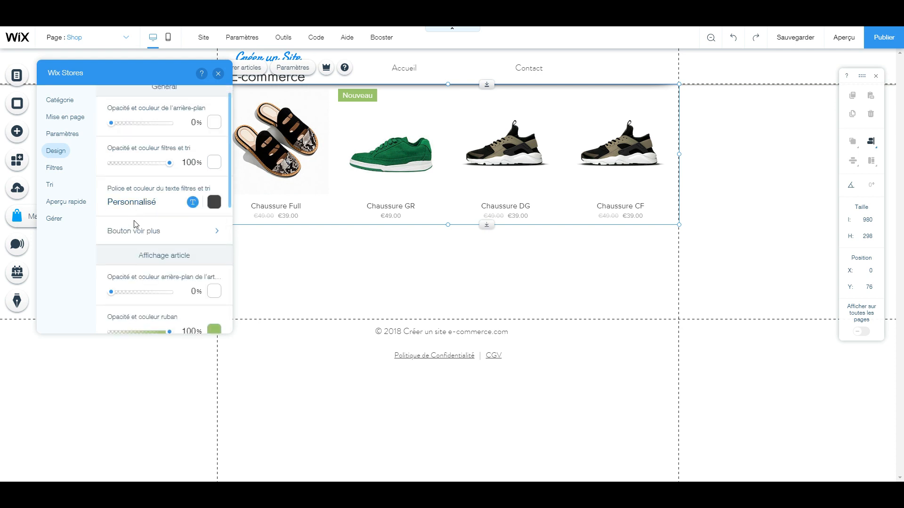
Turn on the shop gallery's article filters and set the filter title to "Chaussures"
left_click(59, 171)
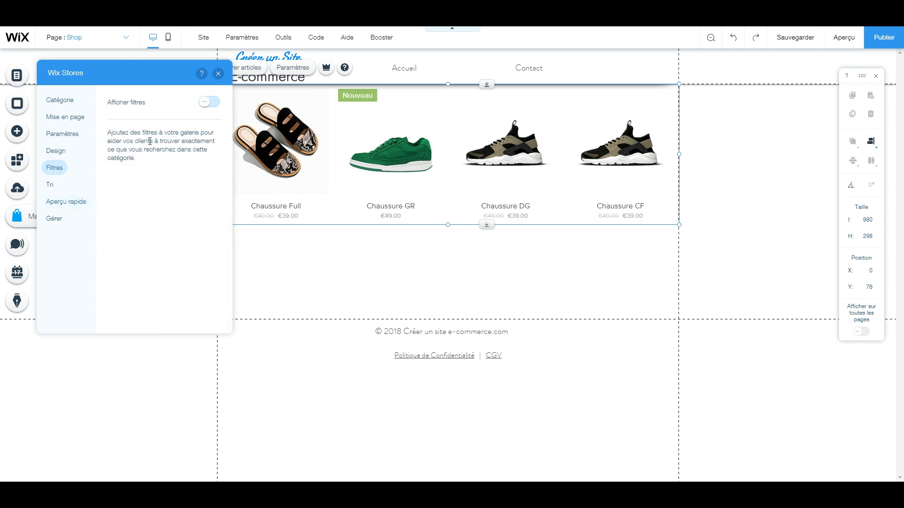
left_click(214, 108)
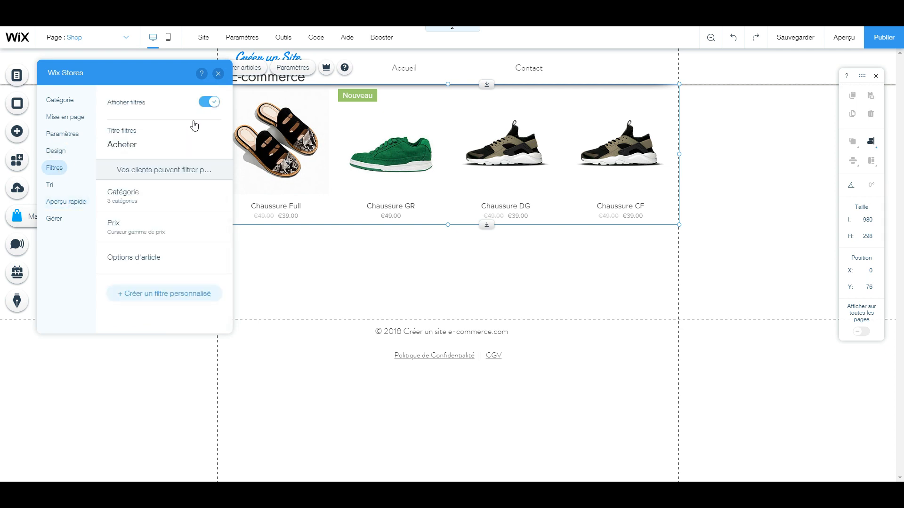
left_click(161, 143)
type("C")
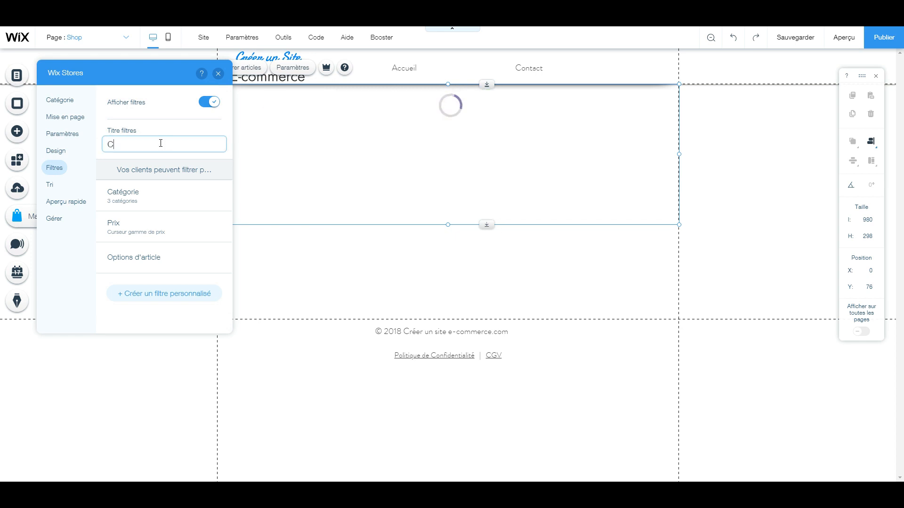
type("haussures")
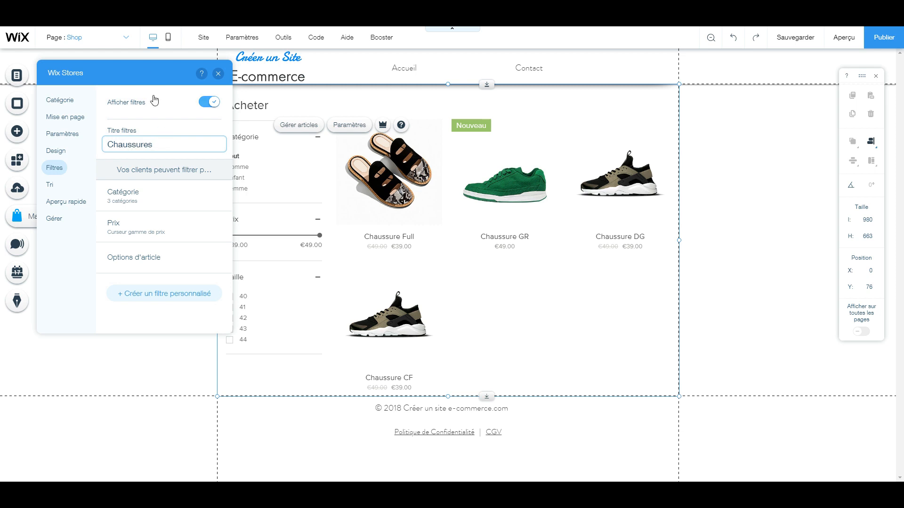
Move the settings window off the filter column and open the Catégorie filter's settings to review its included categories
left_click_drag(159, 66, 579, 105)
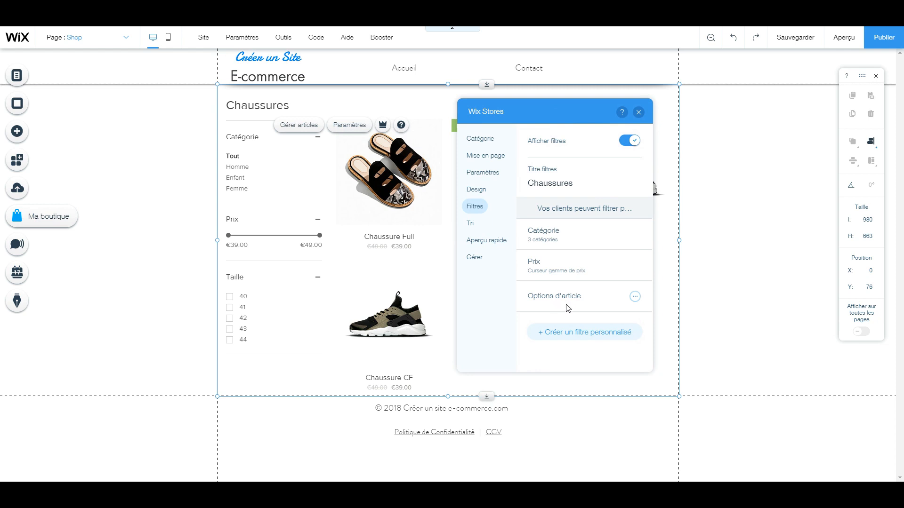
left_click(635, 235)
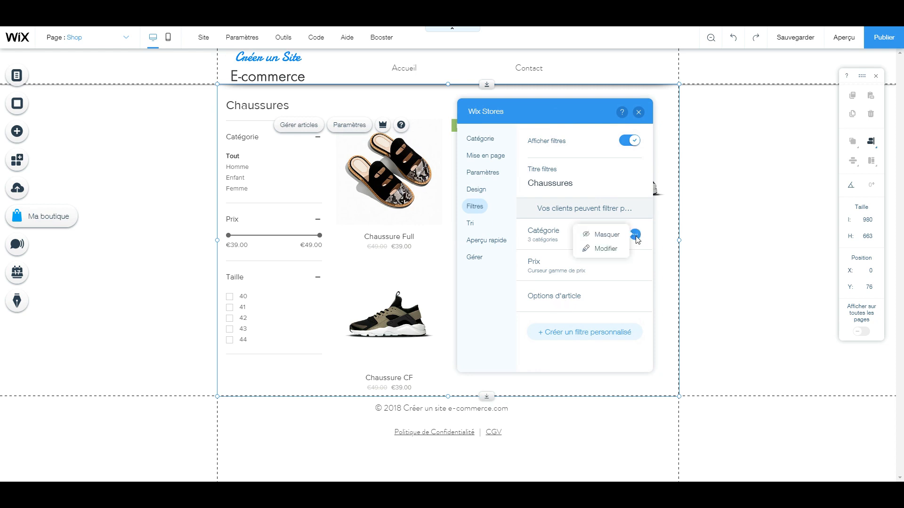
left_click(610, 248)
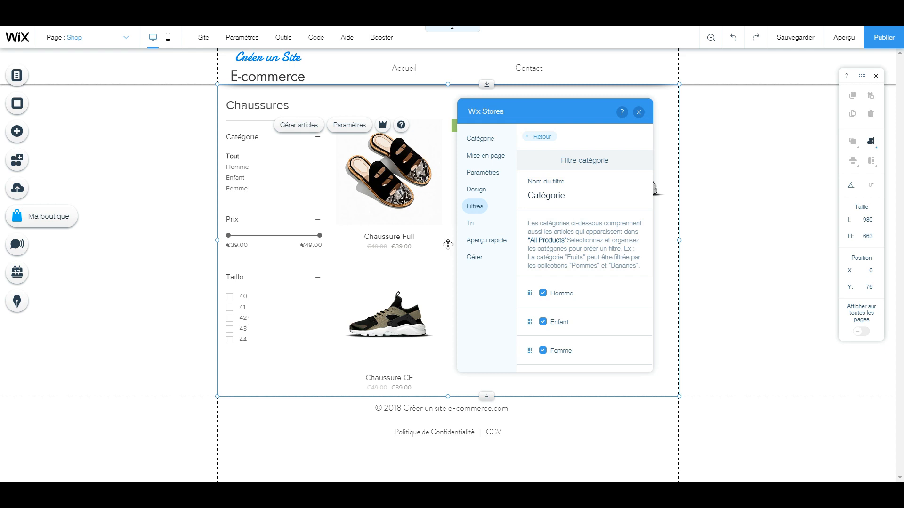
Turn on the gallery's sorting options (Tri) and review the sort criteria offered to customers
left_click(472, 225)
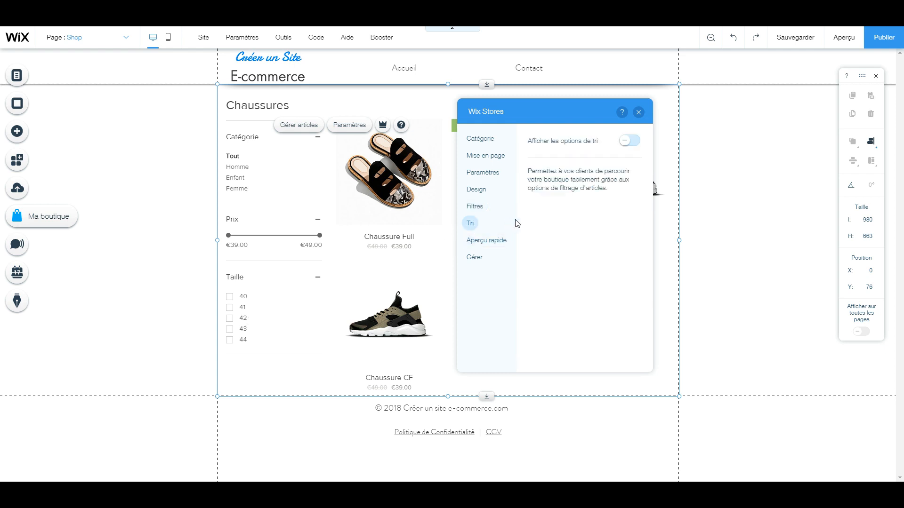
left_click(637, 144)
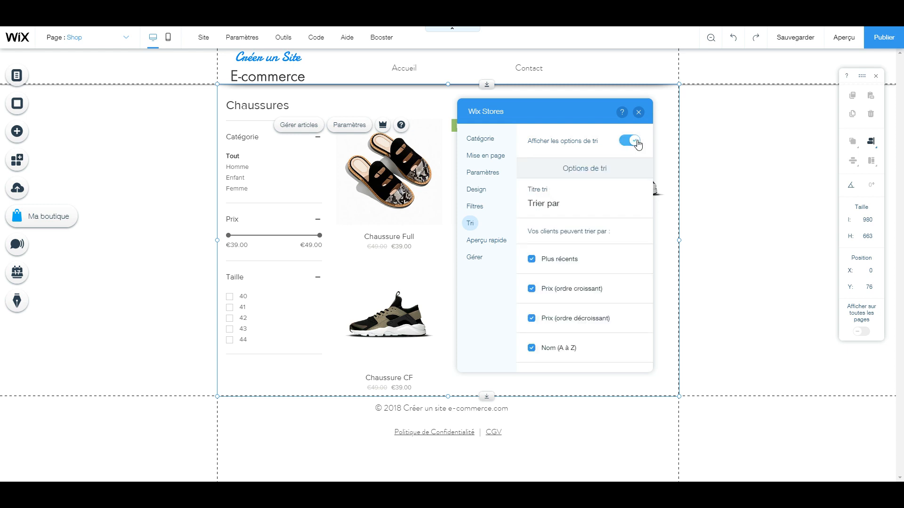
left_click_drag(610, 124, 596, 181)
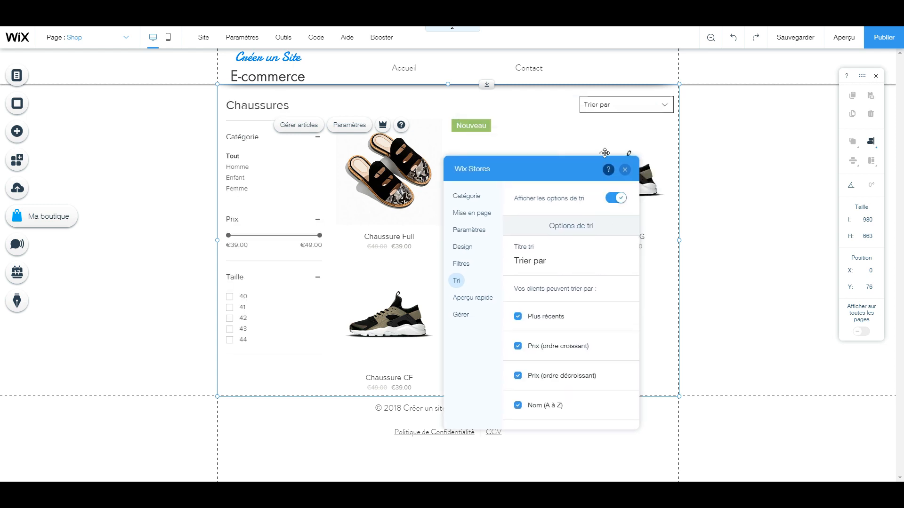
scroll(584, 266, "down", 1)
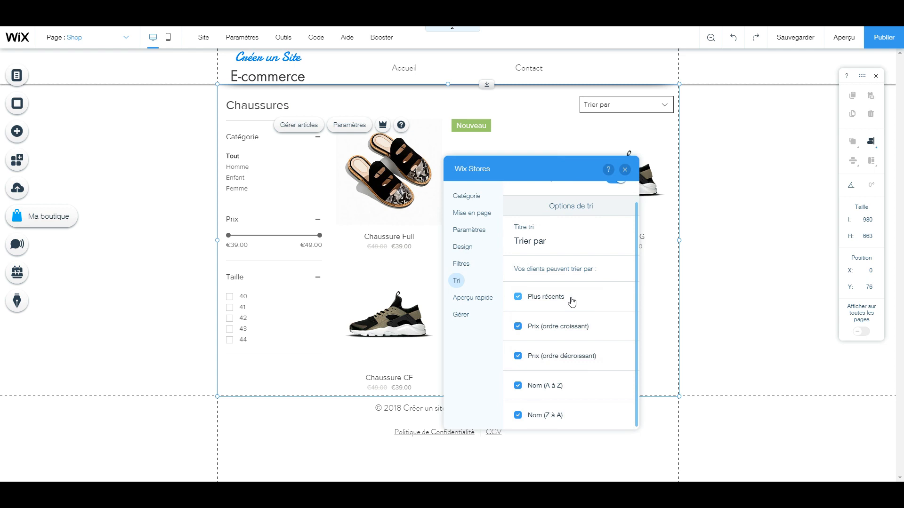
Review the quick-view (Aperçu rapide) design settings, and switch the quick view off and back on
left_click(496, 300)
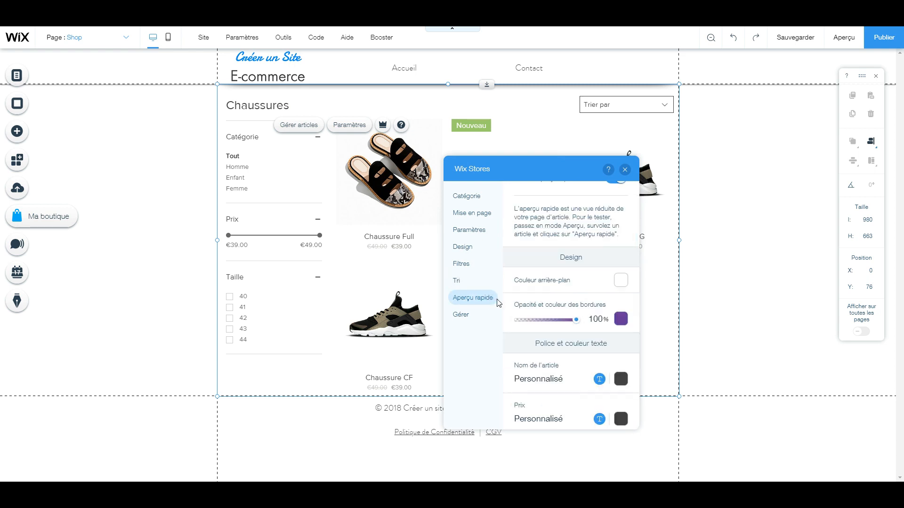
scroll(536, 305, "down", 2)
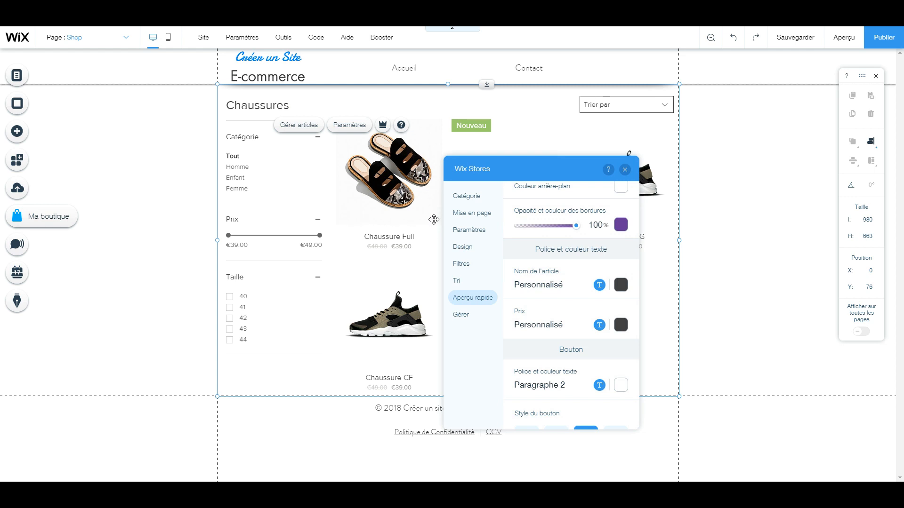
scroll(546, 277, "up", 3)
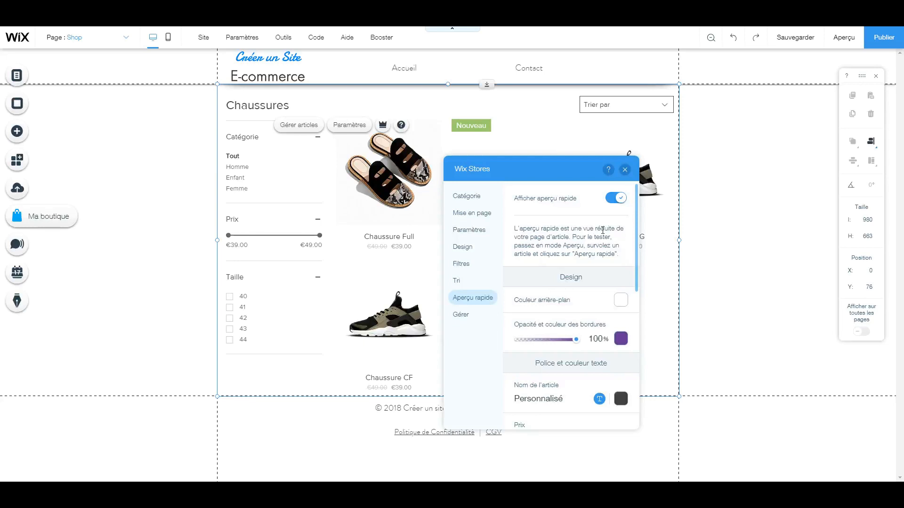
left_click(613, 199)
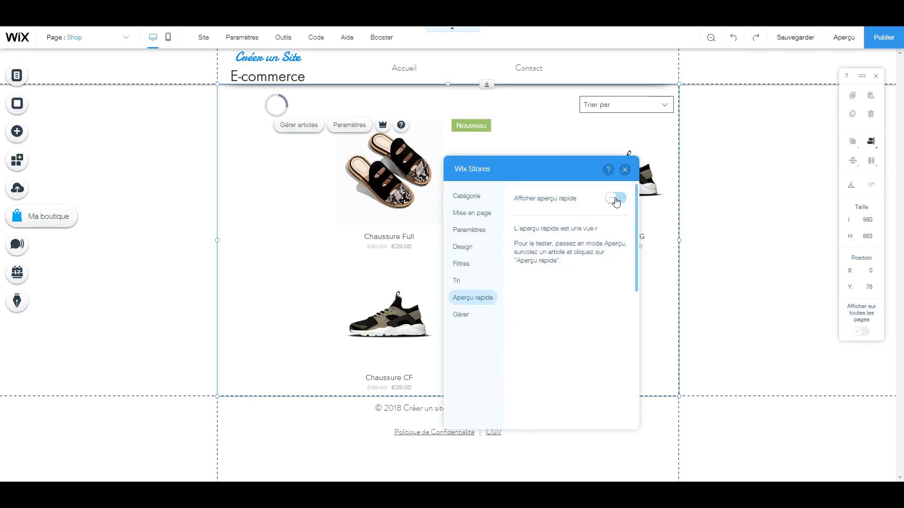
left_click(620, 199)
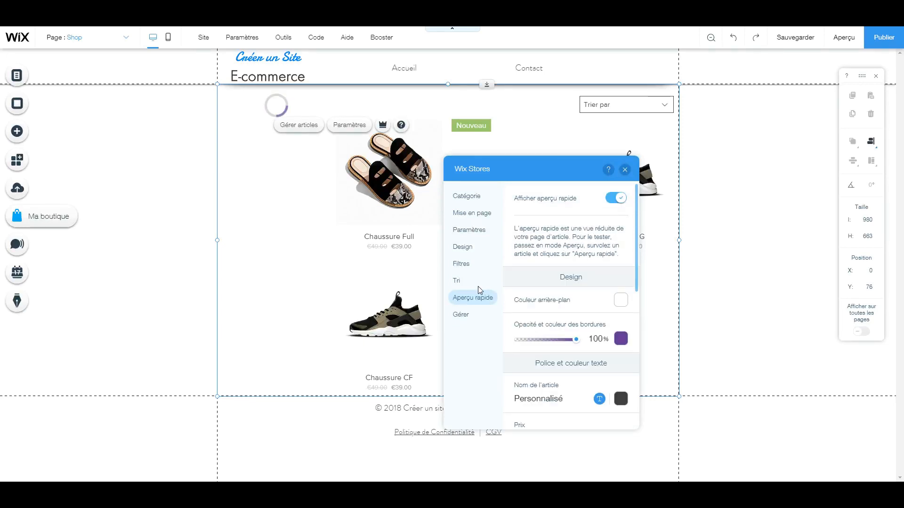
View the gallery's shop and category management options (Gérer) and close the gallery settings
left_click(470, 320)
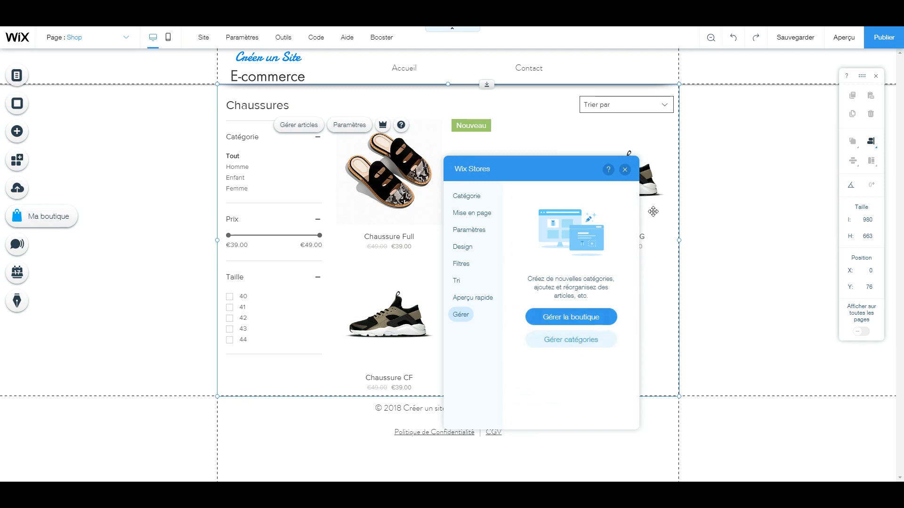
left_click(624, 170)
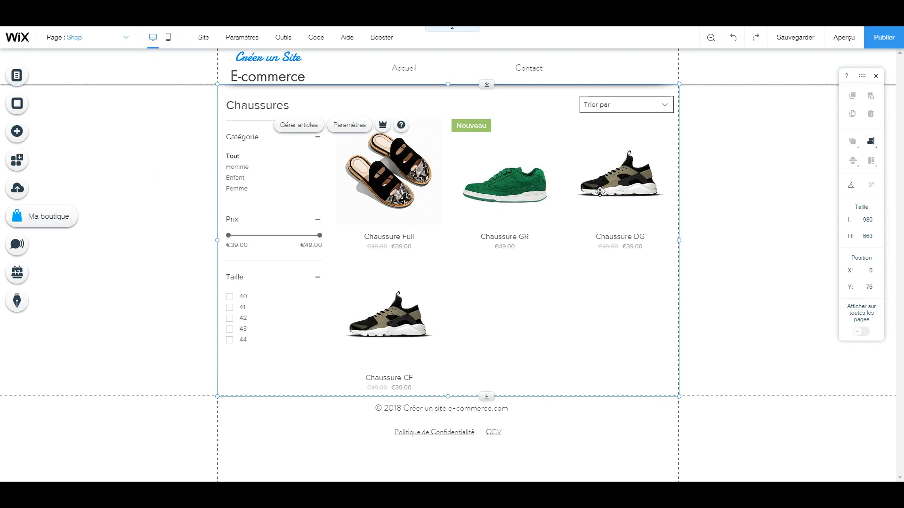